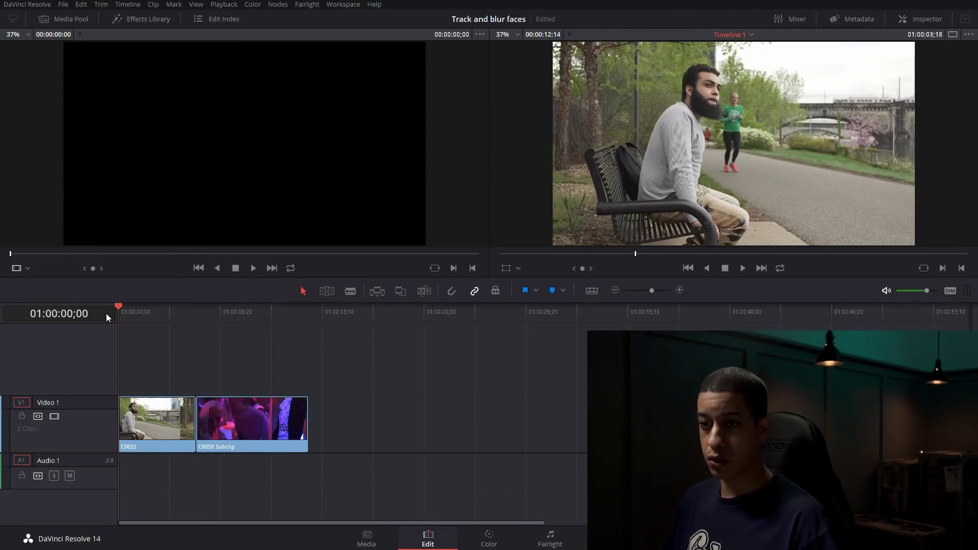
Step: Play the timeline to preview both clips, then switch to the Color page
key("space")
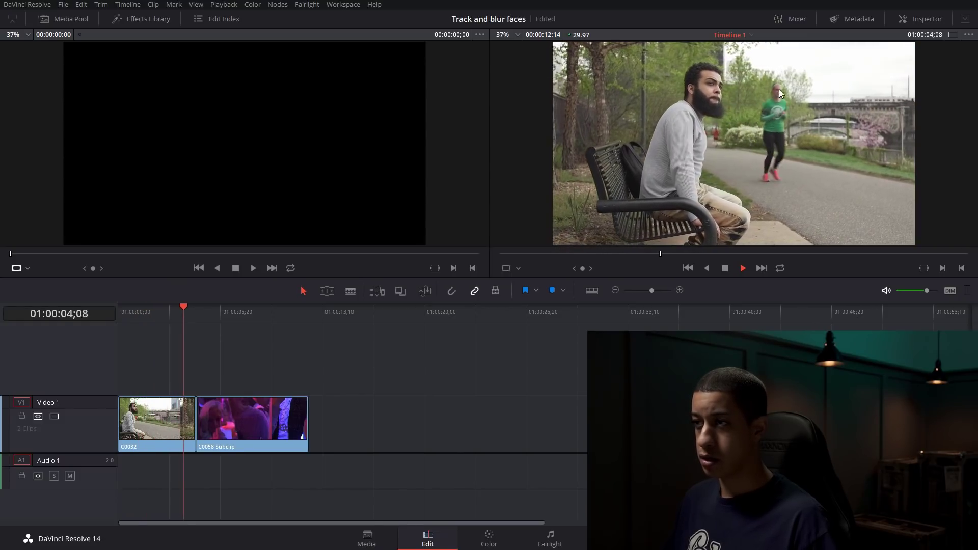
key("shift+6")
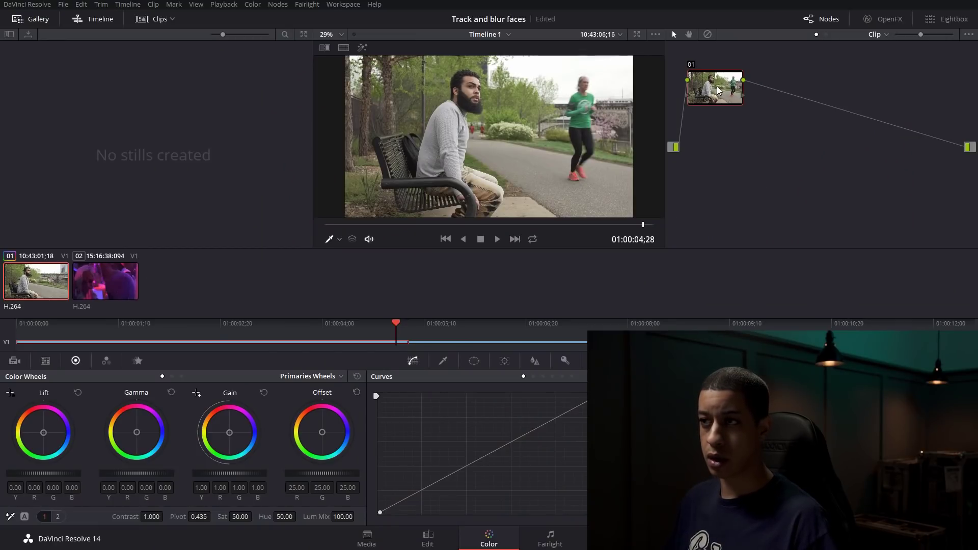
Step: Add serial node 02 after node 01 with Alt+S, position it, and select it
key("alt+s")
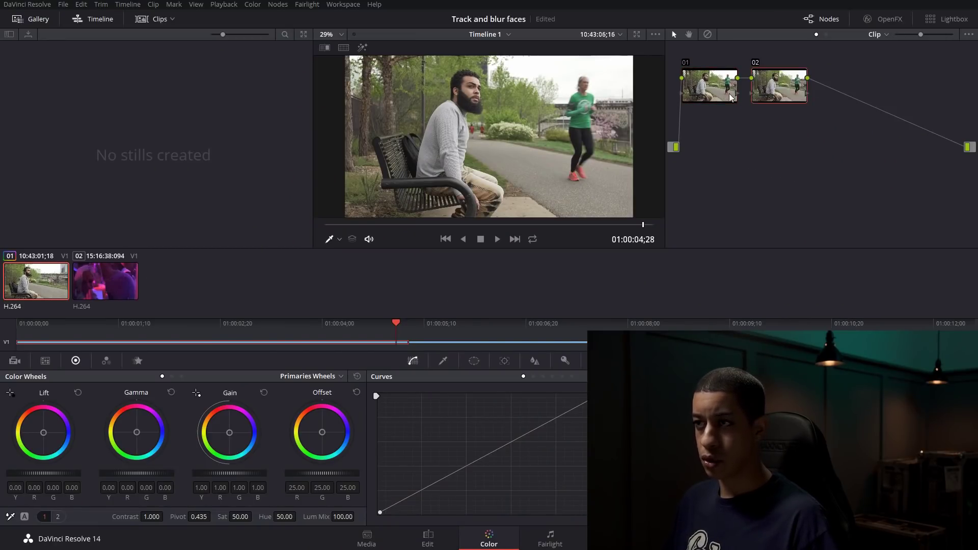
left_click_drag(782, 88, 792, 94)
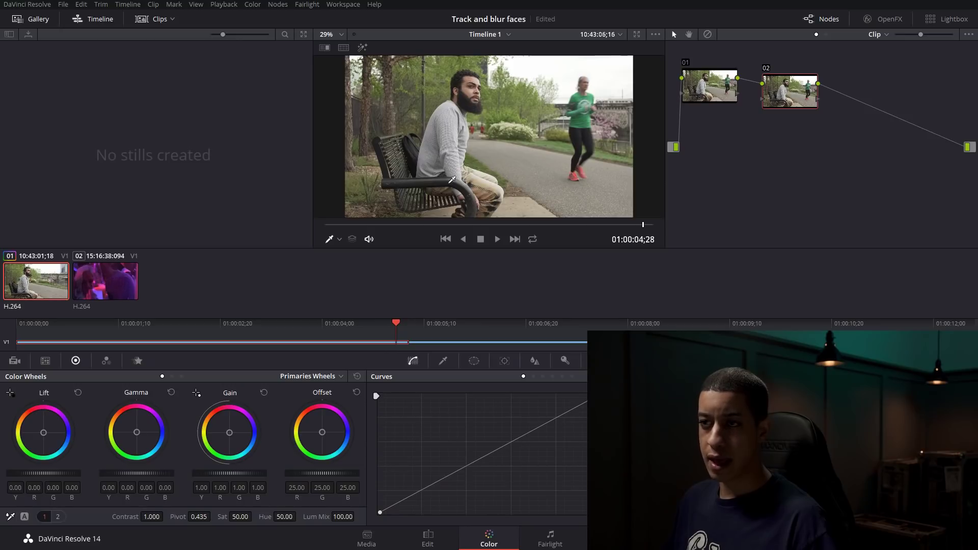
left_click_drag(585, 224, 561, 211)
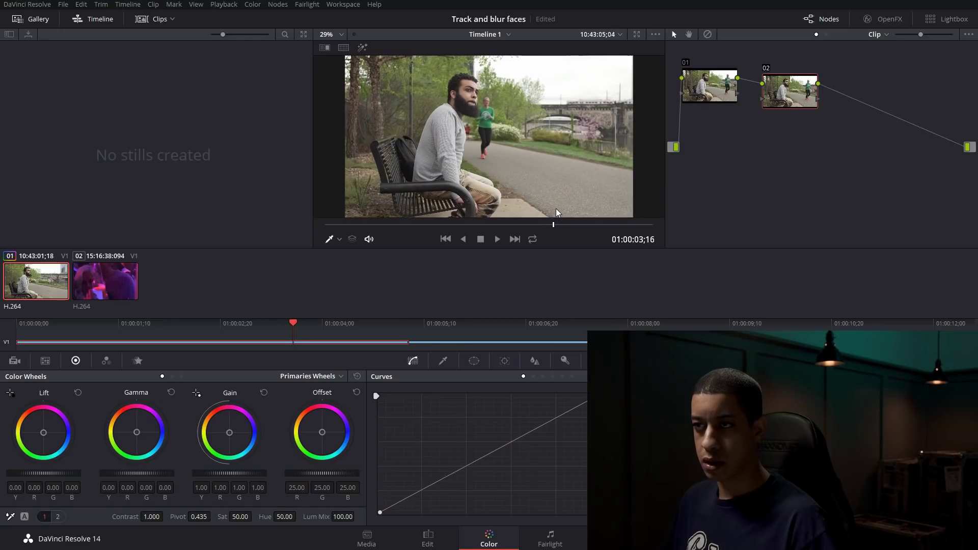
scroll(507, 101, "down", 1)
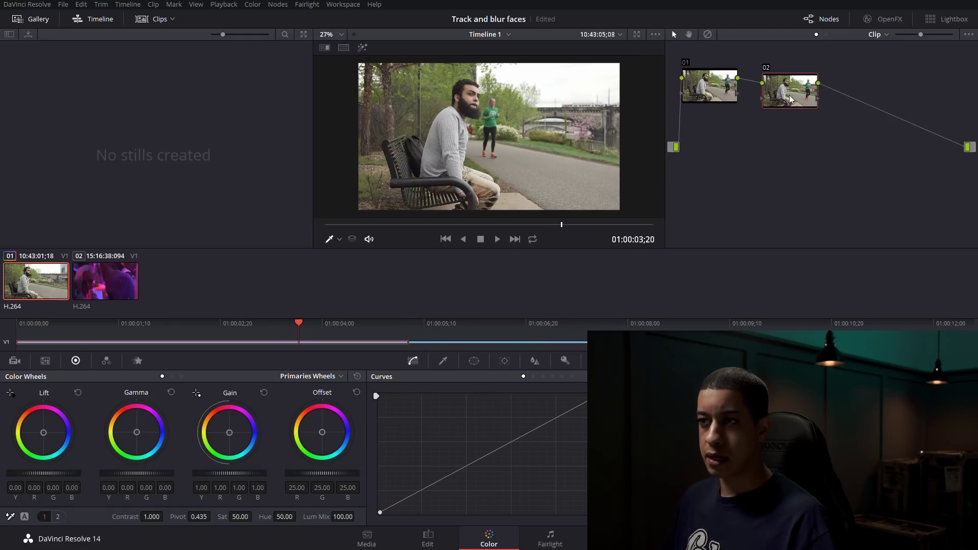
left_click_drag(790, 95, 789, 93)
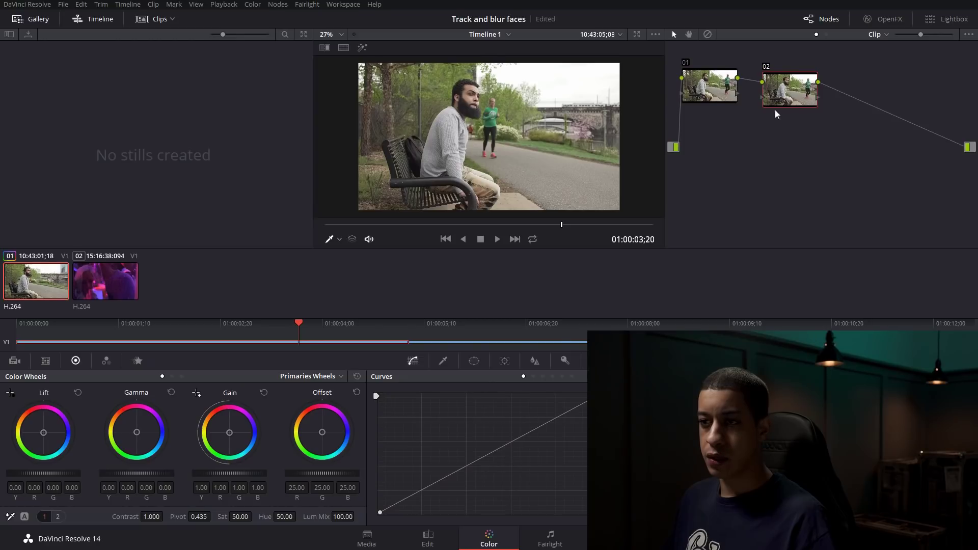
Step: Add a circle power window to node 02
left_click(475, 361)
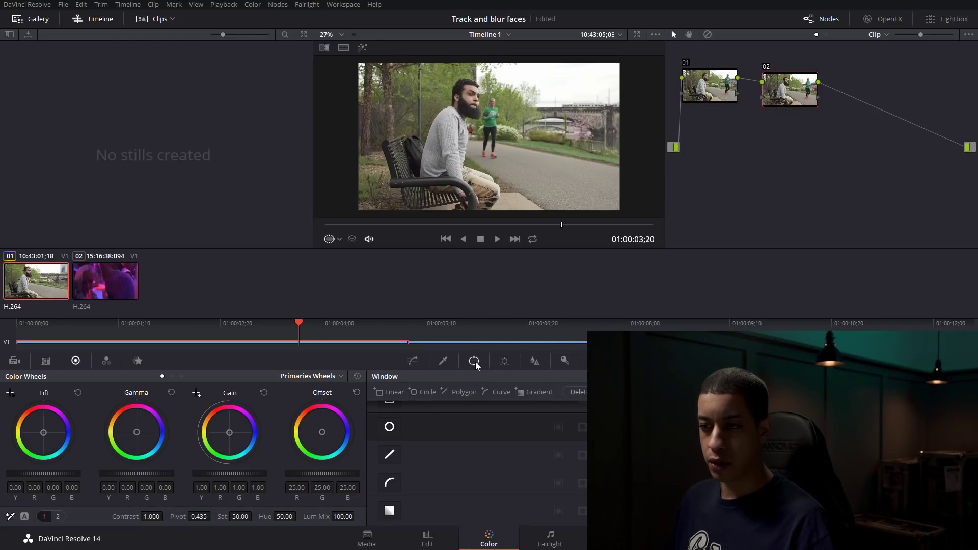
left_click(389, 429)
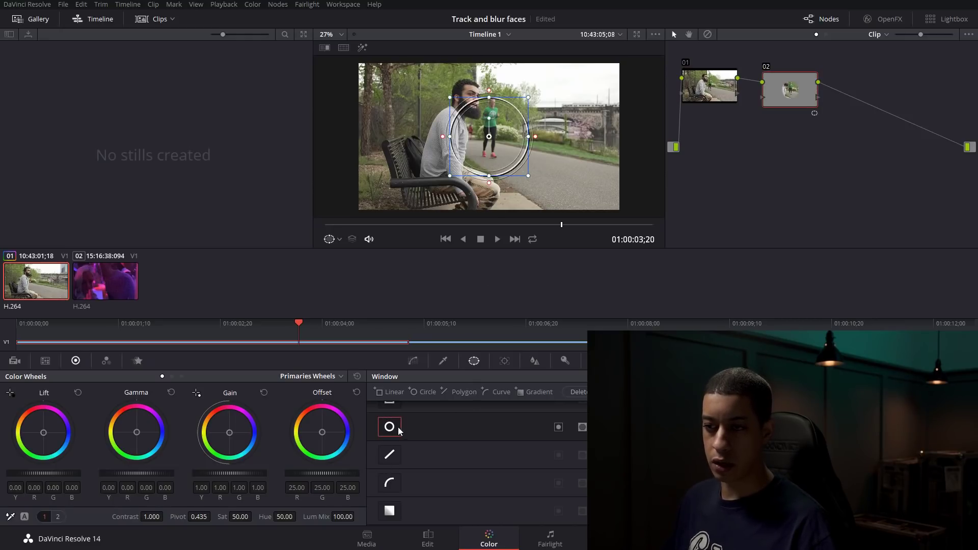
scroll(419, 128, "up", 2)
Step: Hide the Gallery, Timeline and Clips panels to enlarge the viewer
left_click(32, 18)
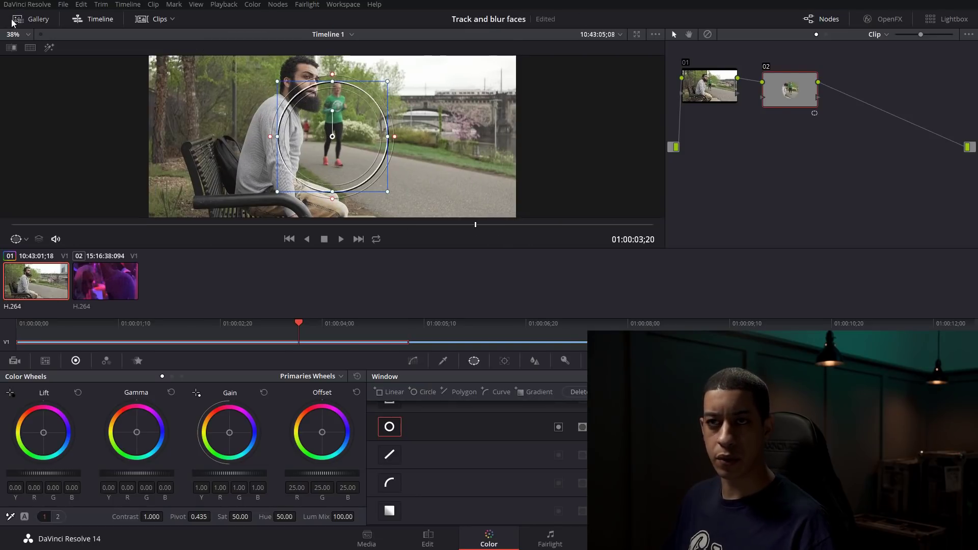
left_click(106, 19)
left_click(159, 19)
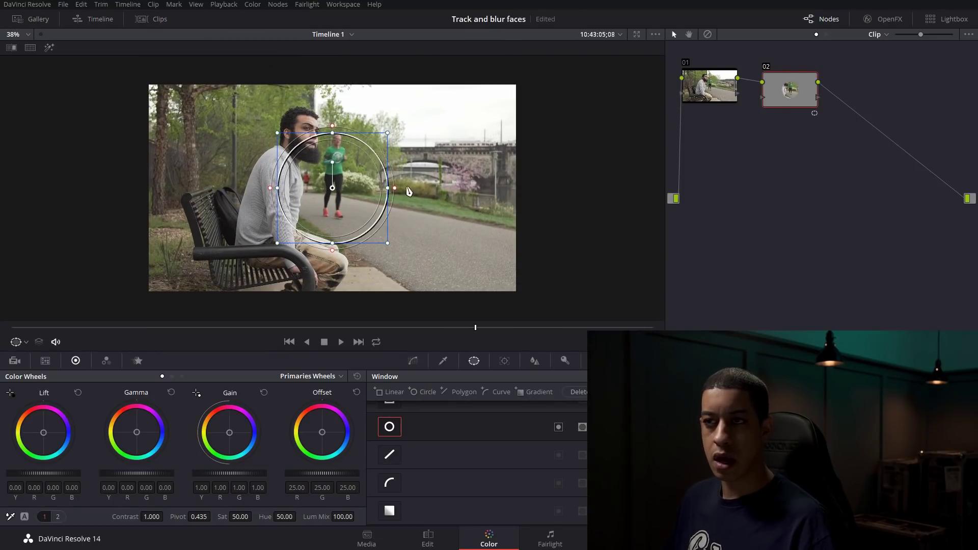
scroll(408, 191, "up", 3)
scroll(377, 186, "down", 1)
scroll(348, 182, "up", 2)
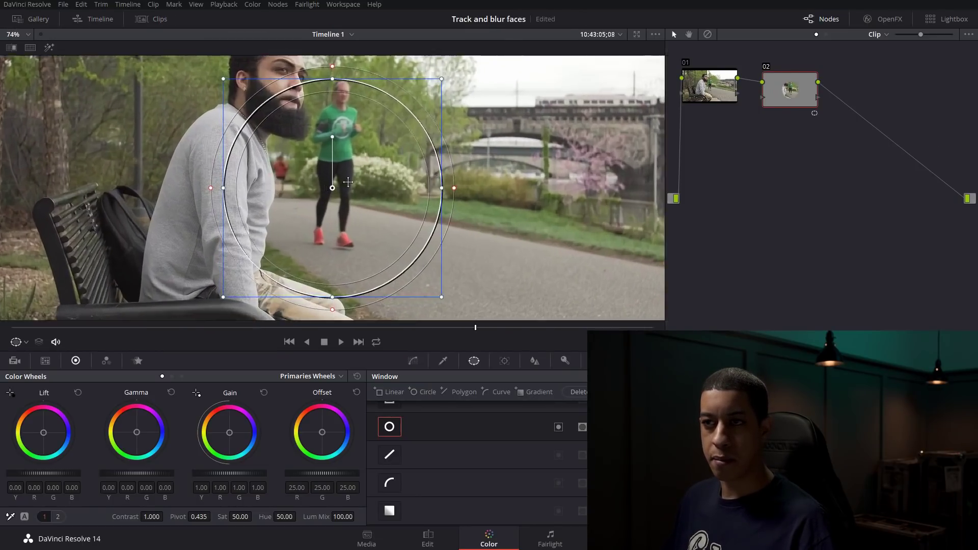
Step: Move and shrink the circle into a small oval over the runner's face
left_click_drag(347, 182, 343, 97)
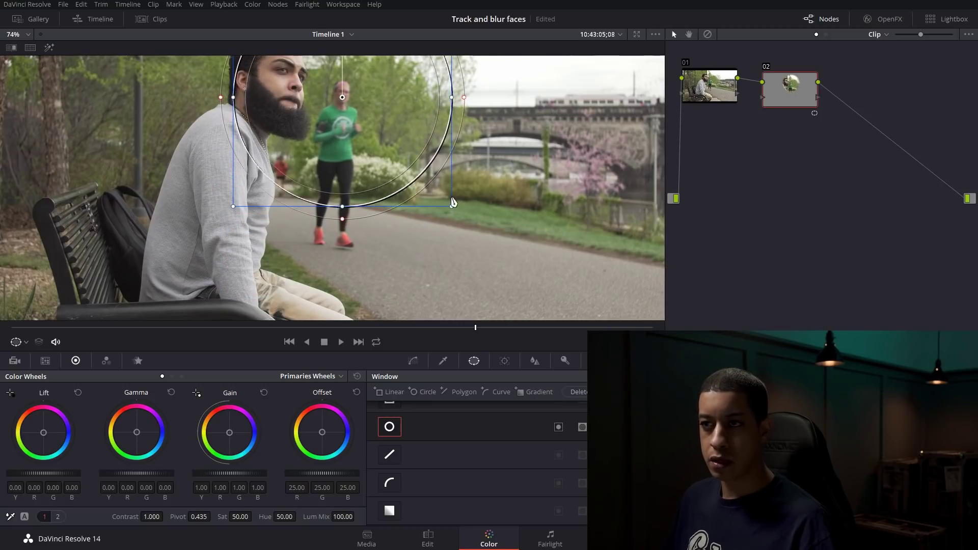
left_click_drag(453, 202, 417, 226)
scroll(418, 118, "up", 2)
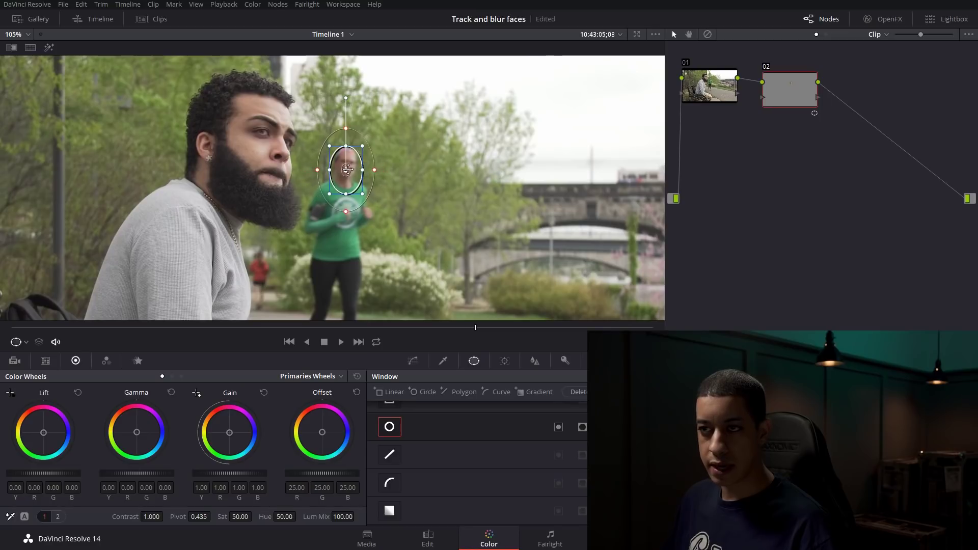
left_click_drag(347, 169, 371, 170)
scroll(391, 199, "up", 1)
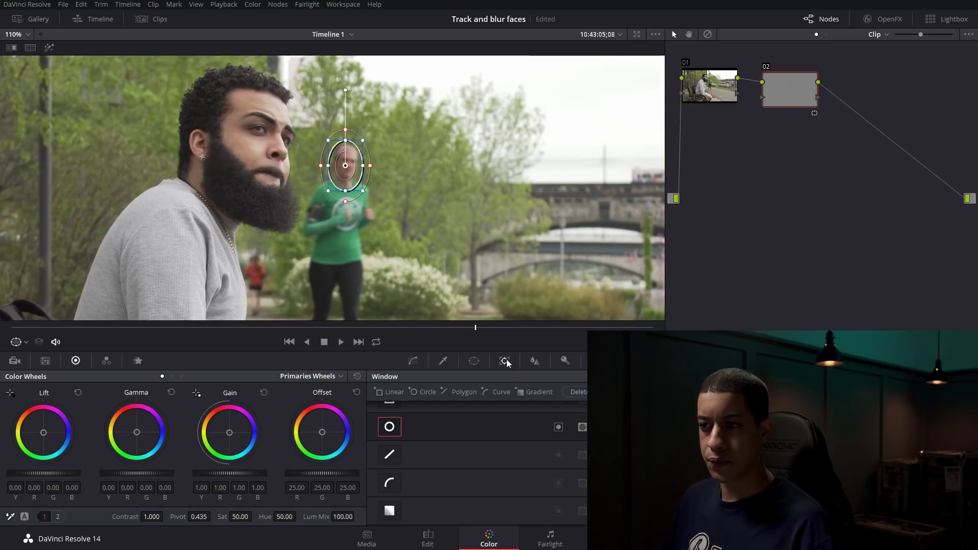
Step: Track the circle window forward through the runner clip
left_click(506, 360)
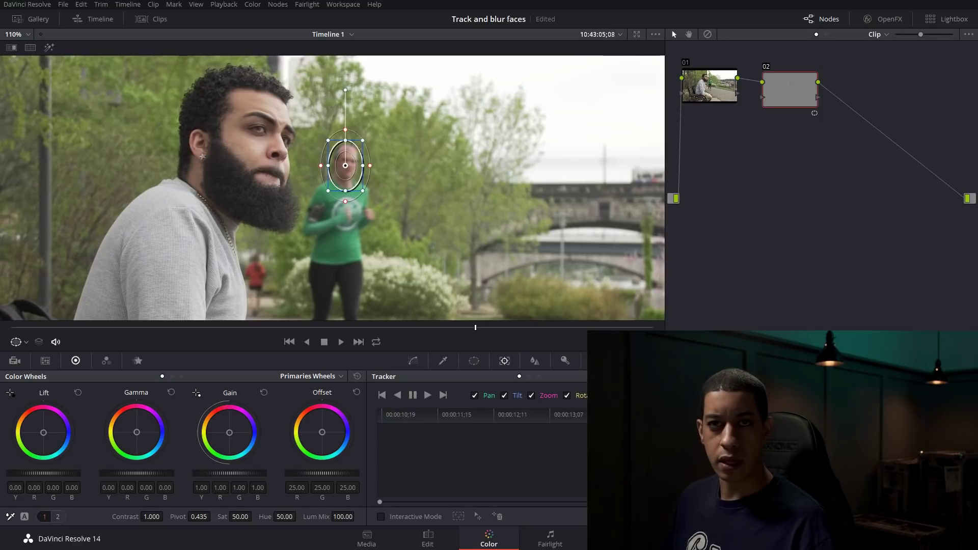
left_click(427, 396)
scroll(493, 275, "down", 5)
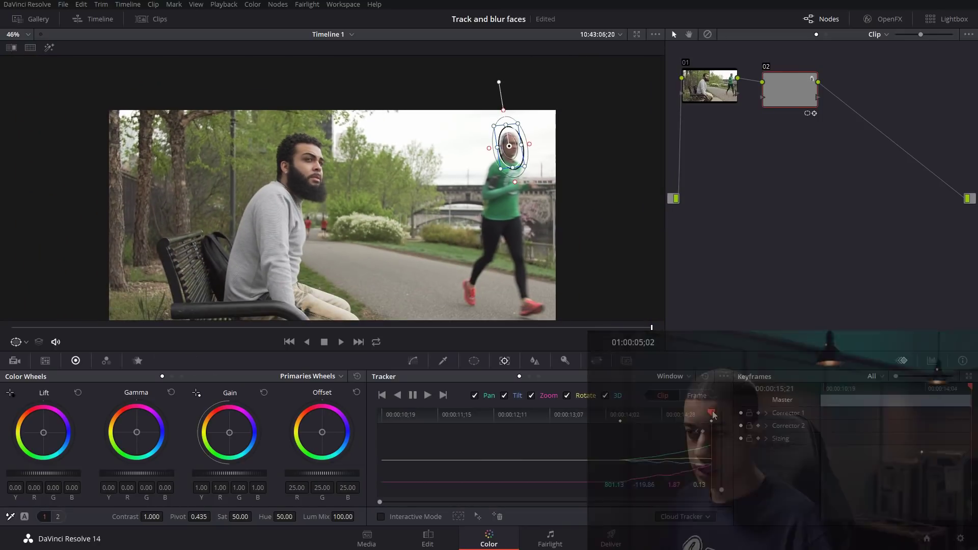
Step: Scrub through the tracked range, then return to the tracking start frame 00:00:14;02
left_click_drag(710, 412, 620, 418)
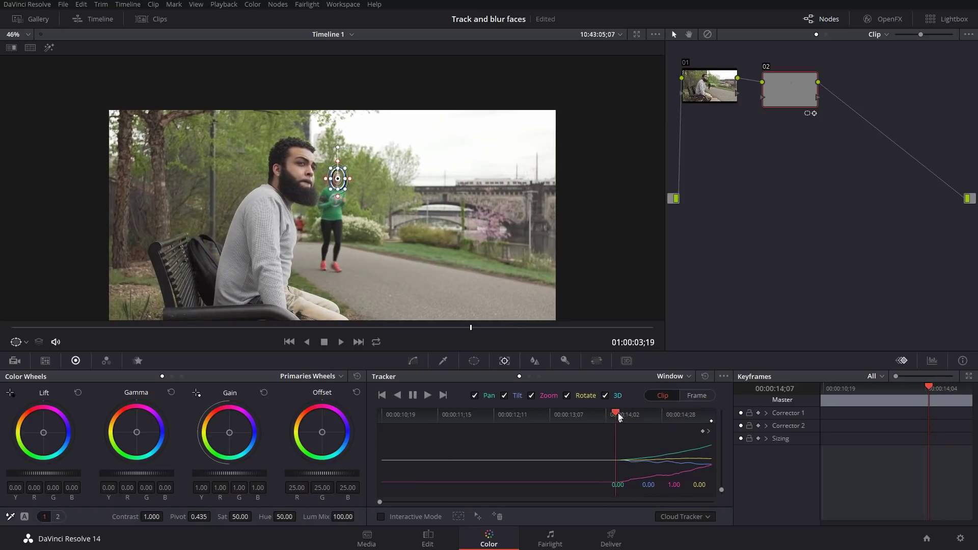
left_click(708, 431)
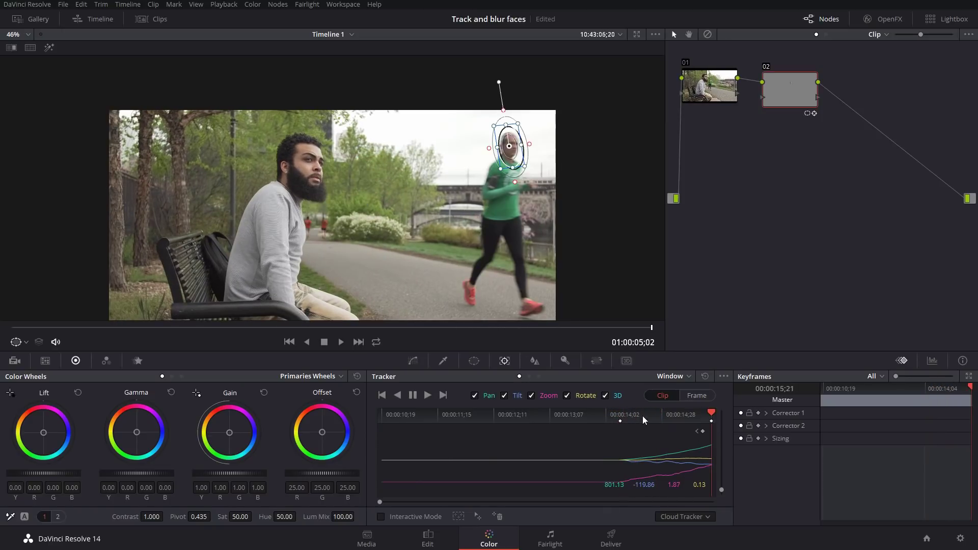
left_click_drag(677, 420, 664, 420)
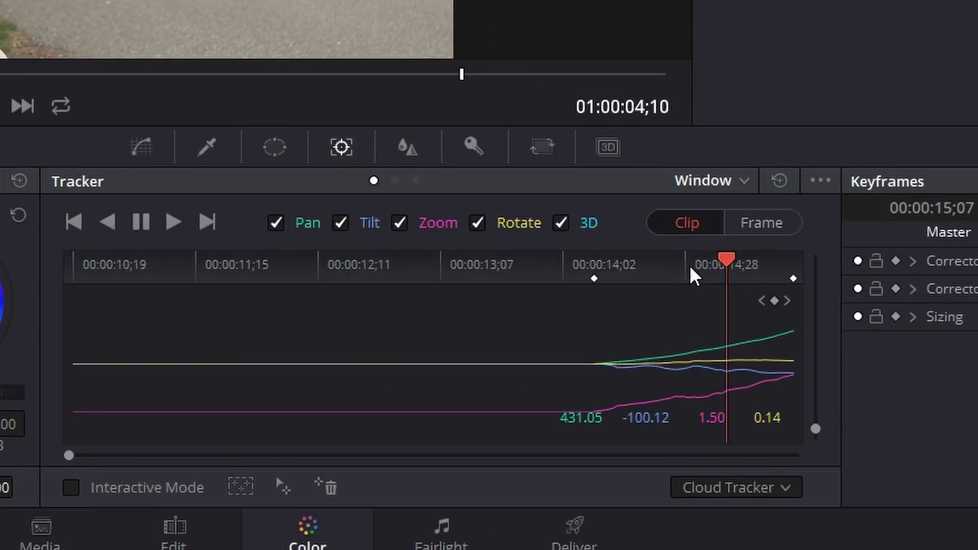
left_click_drag(693, 279, 684, 279)
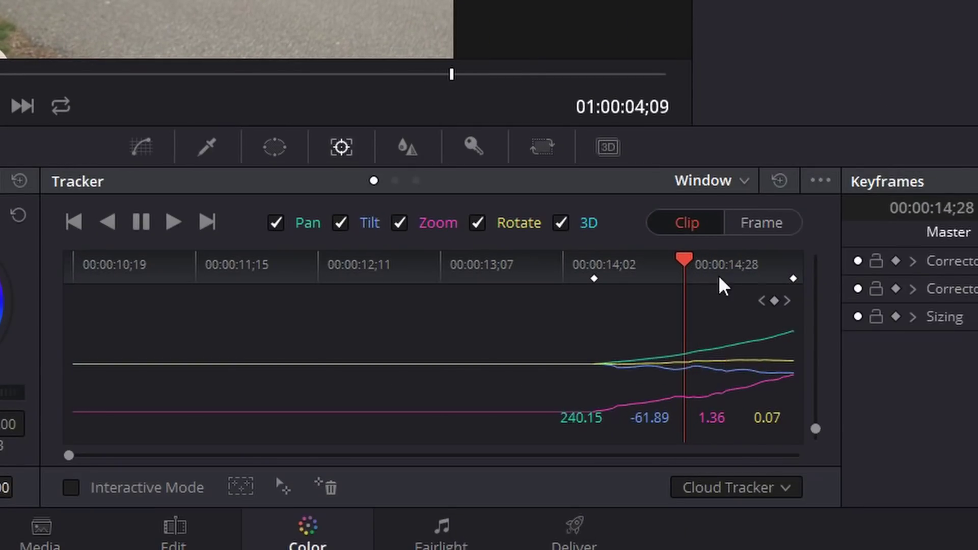
left_click(761, 301)
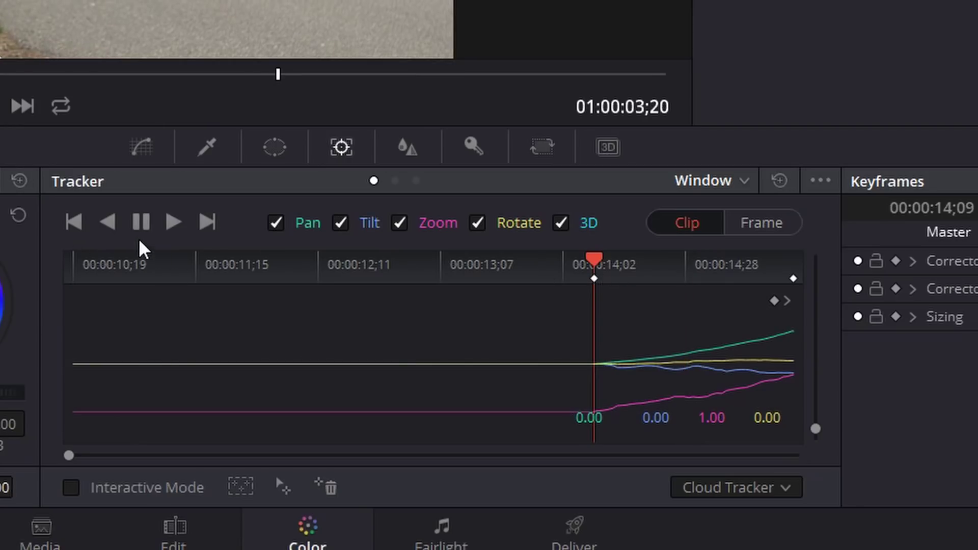
Step: Track the face window in reverse, stop it, and scrub to verify earlier frames
left_click(115, 227)
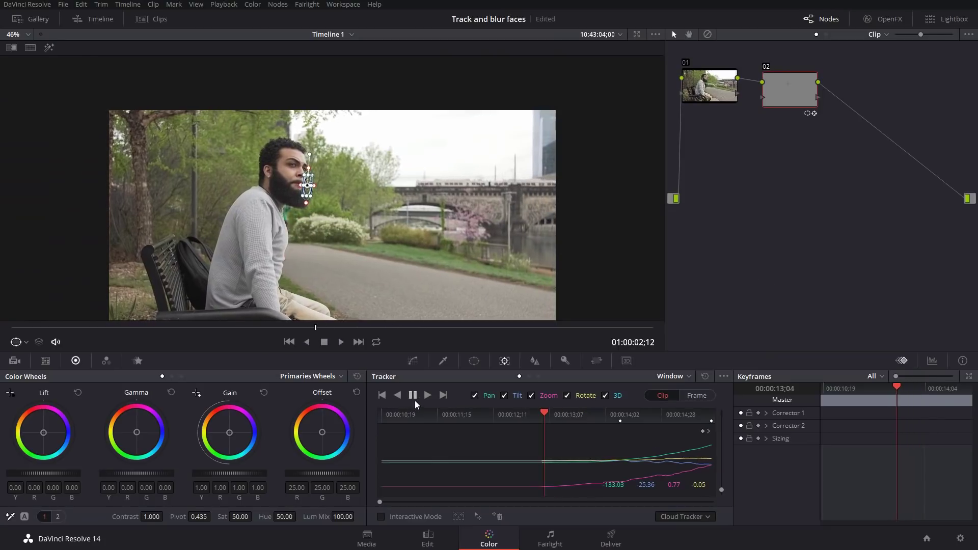
left_click(414, 397)
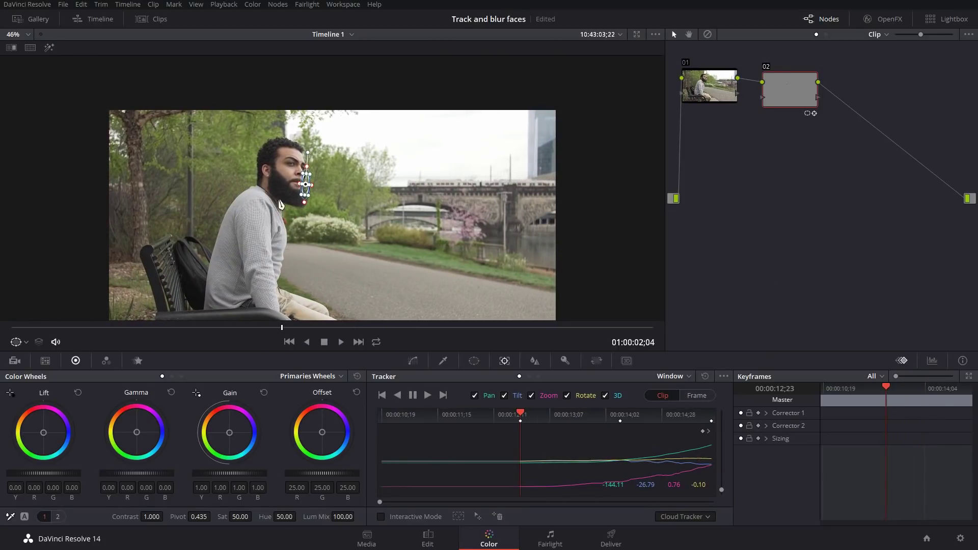
scroll(292, 218, "up", 8)
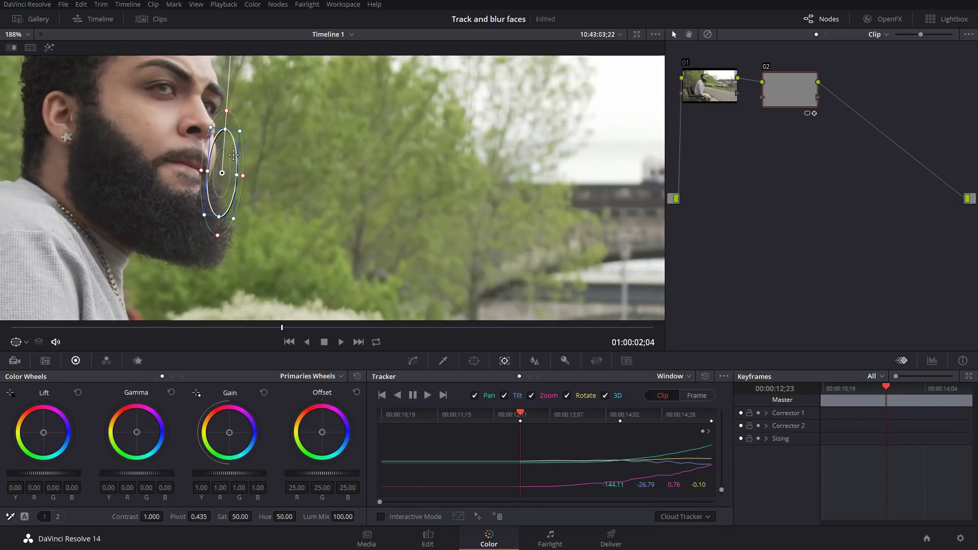
left_click_drag(525, 417, 598, 417)
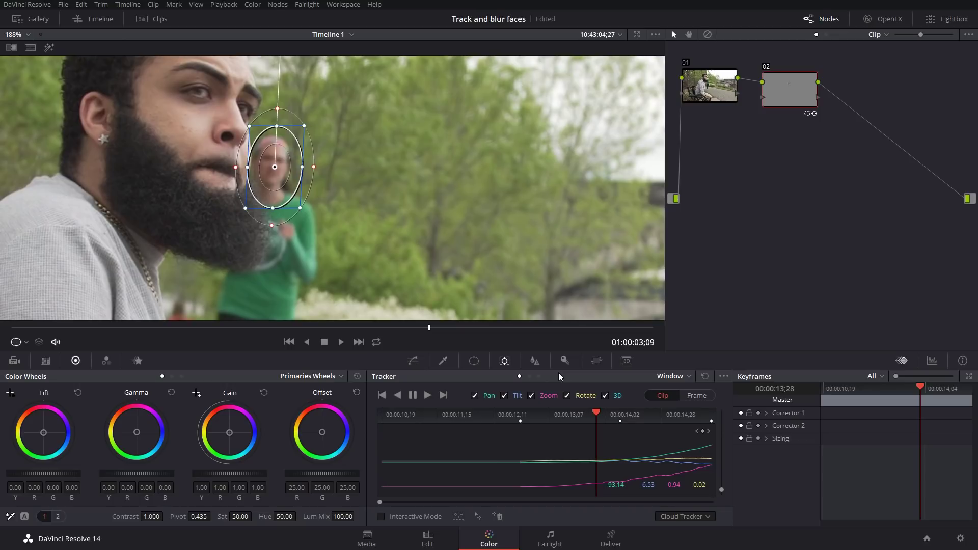
scroll(501, 289, "down", 5)
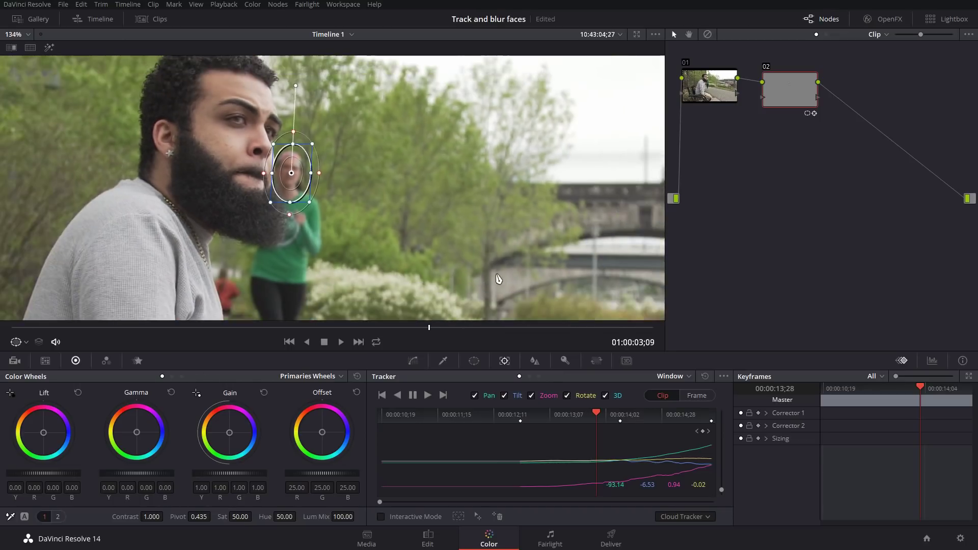
left_click_drag(427, 331, 260, 328)
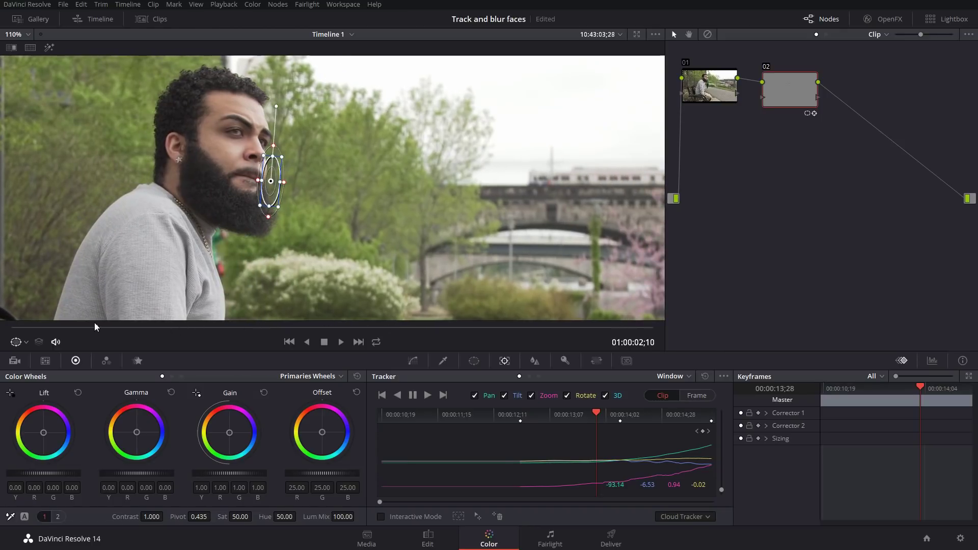
Step: Scrub through the clip and drag the circle window back onto the runner's face at later frames
left_click_drag(95, 326, 430, 330)
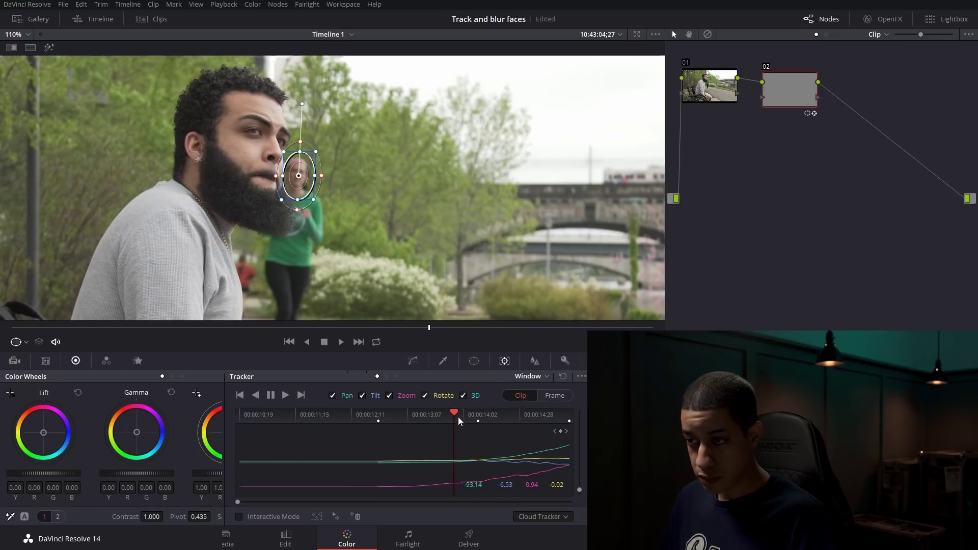
left_click_drag(457, 416, 515, 420)
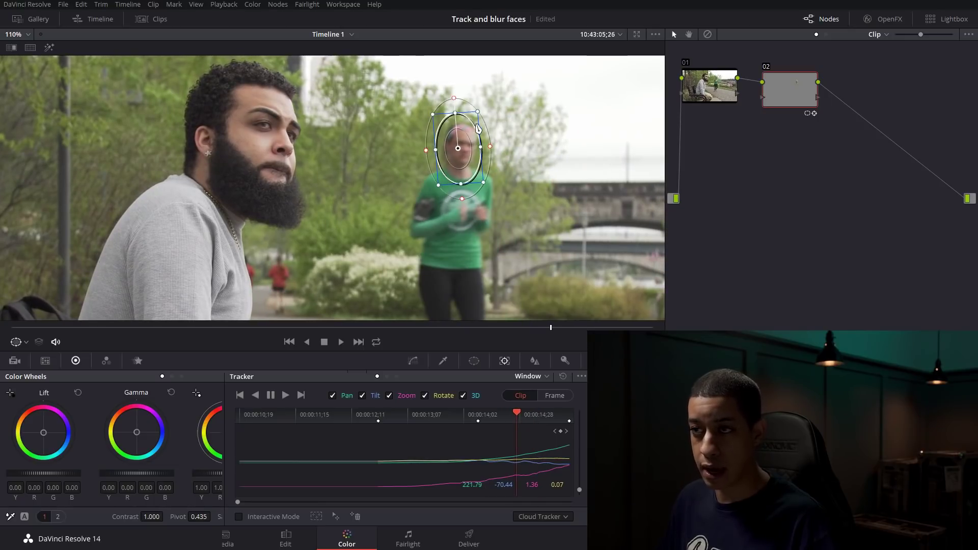
left_click_drag(478, 129, 483, 104)
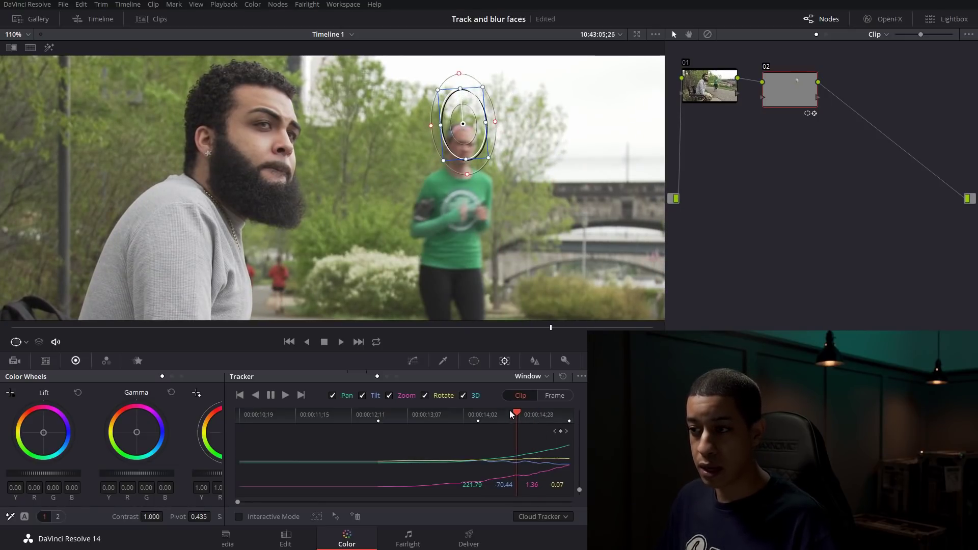
left_click_drag(509, 410, 539, 417)
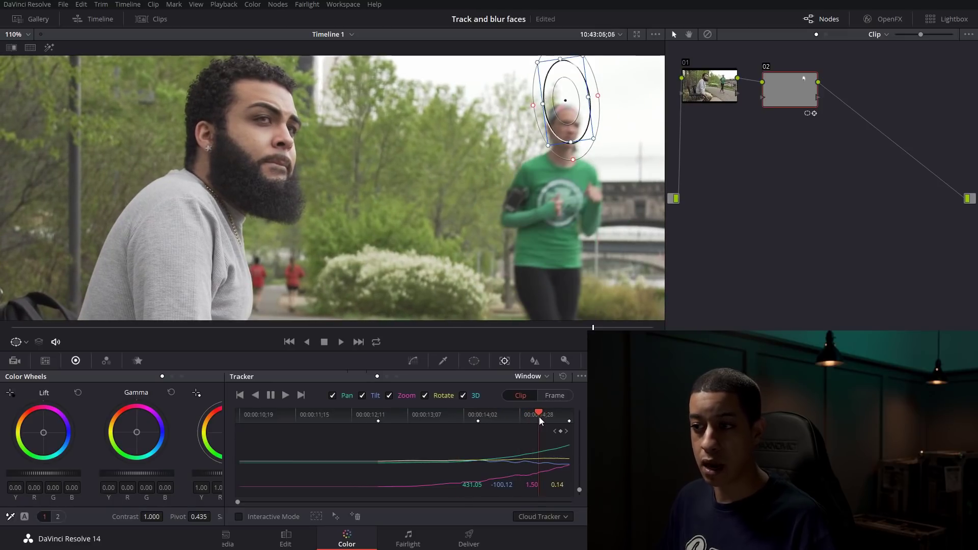
Step: Switch the tracker to Frame mode and nudge the window onto her face frame by frame
left_click(555, 395)
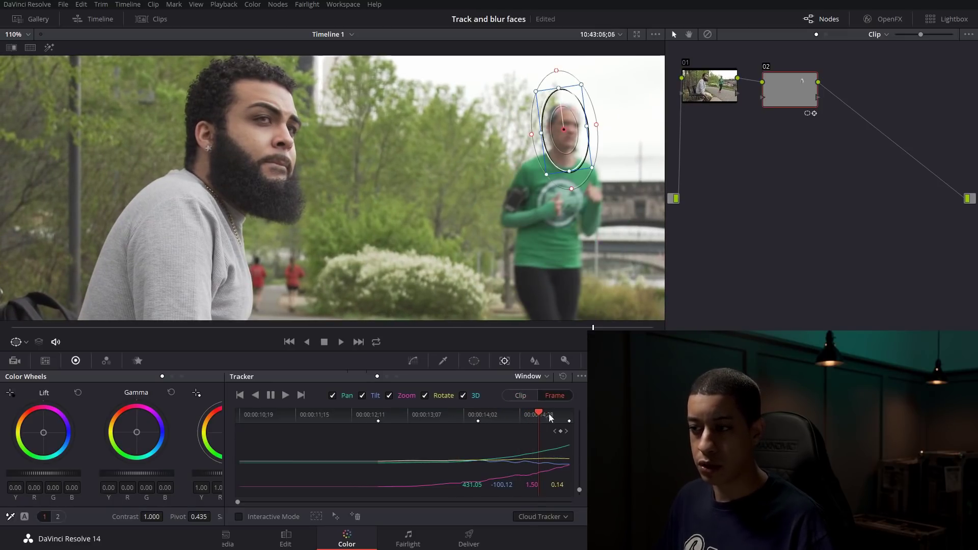
left_click(446, 413)
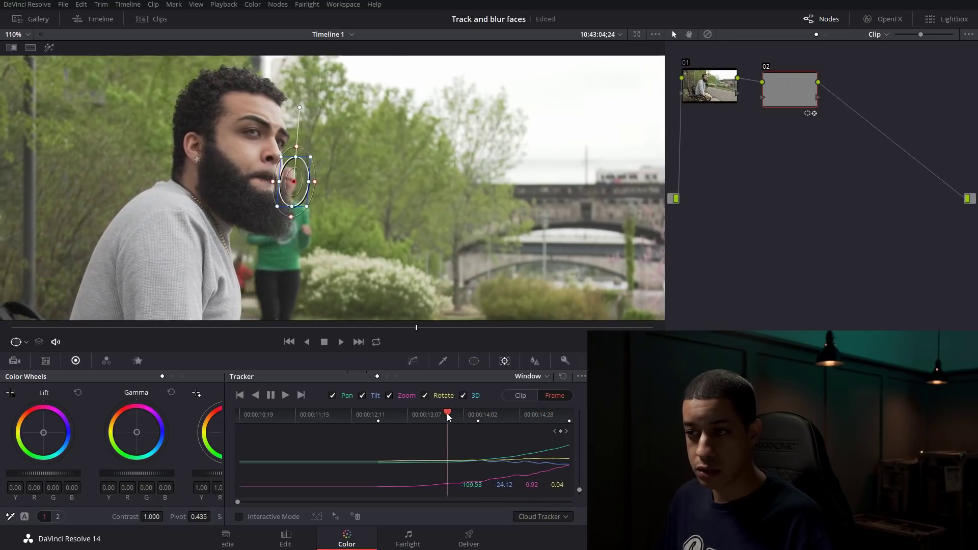
left_click_drag(451, 415, 458, 417)
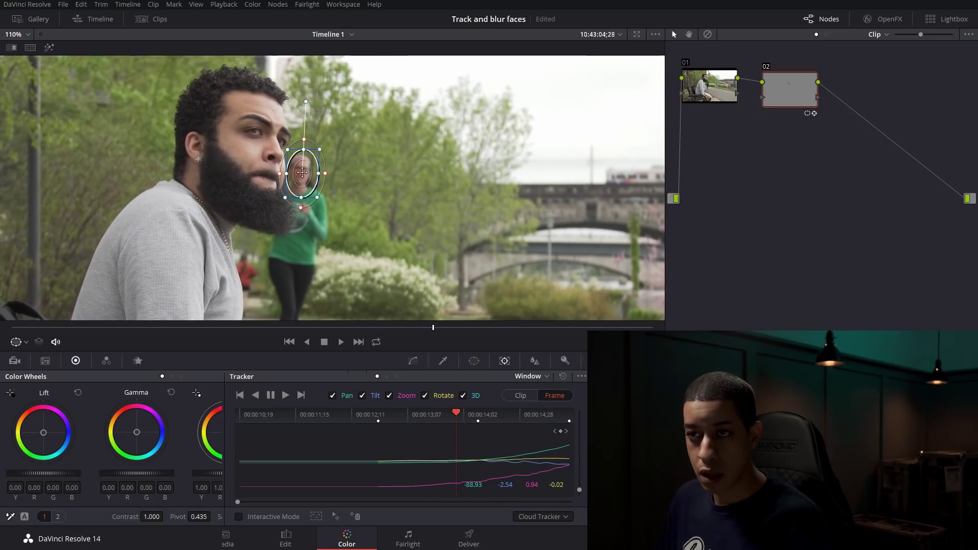
left_click_drag(302, 172, 301, 169)
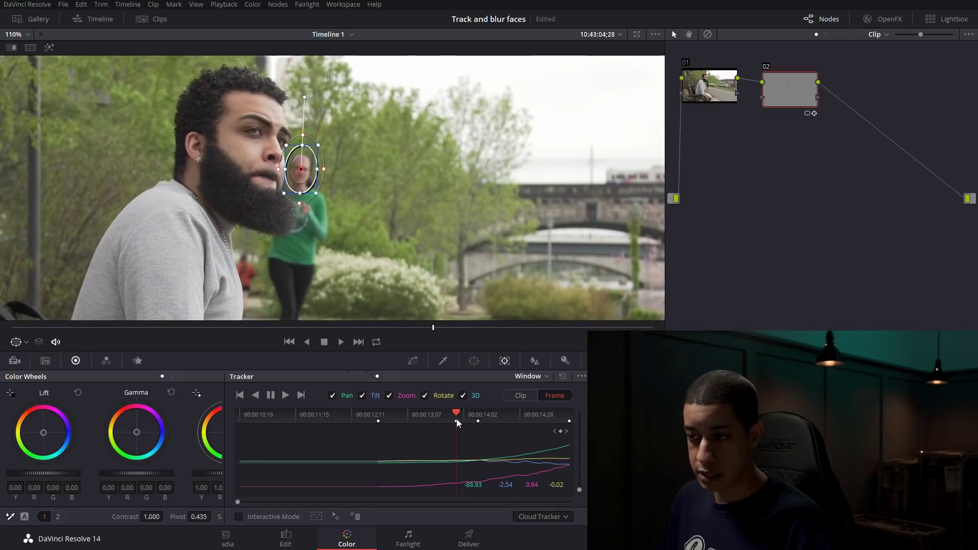
key("Left")
key("Left")
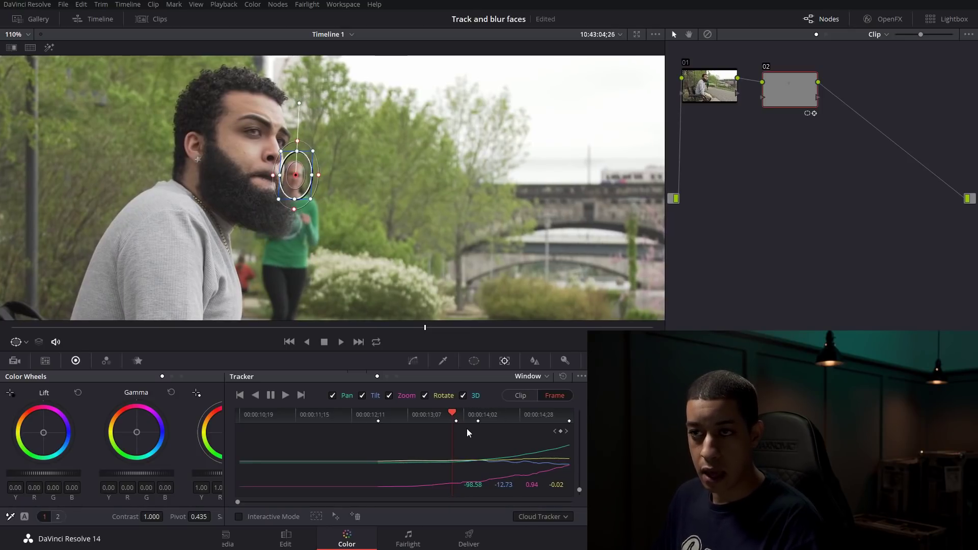
key("Left")
key("Left")
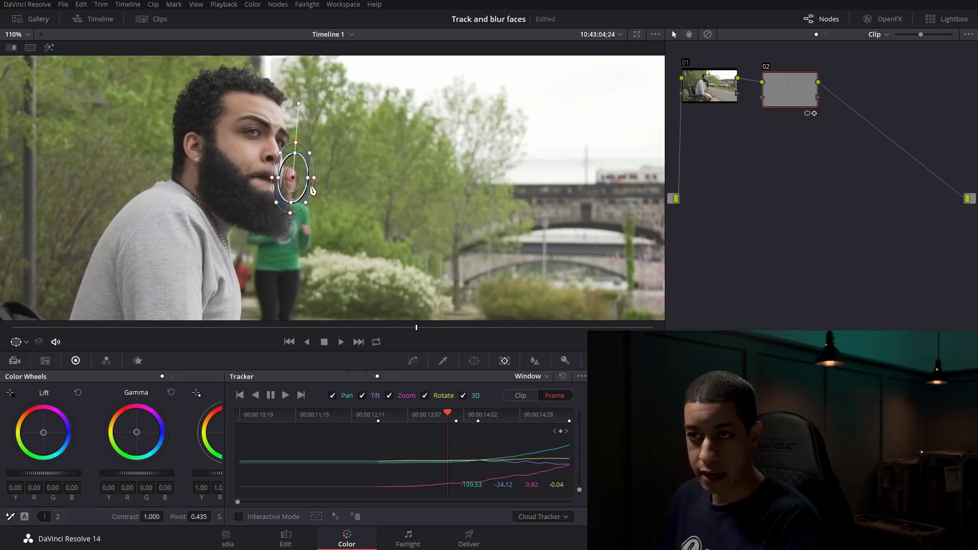
scroll(301, 205, "down", 2)
left_click_drag(305, 173, 305, 182)
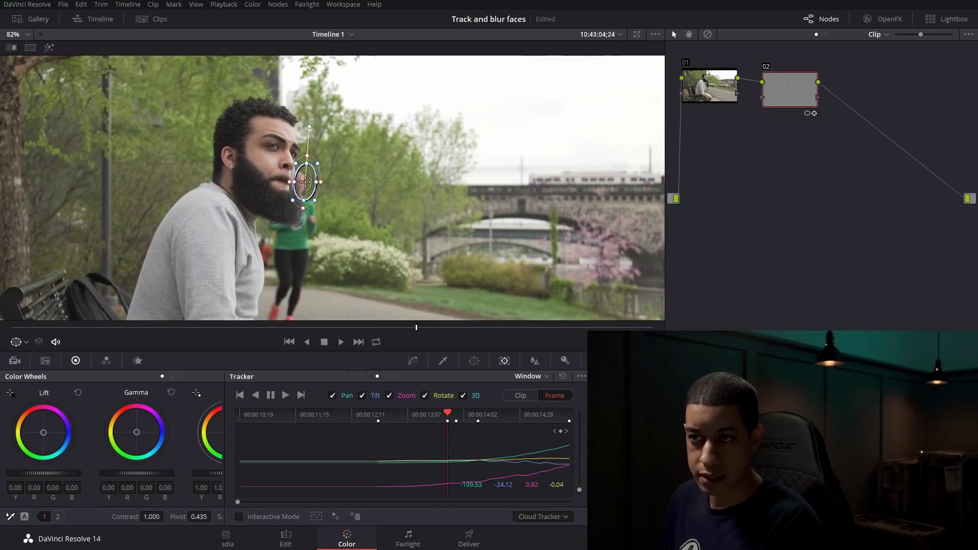
key("Left")
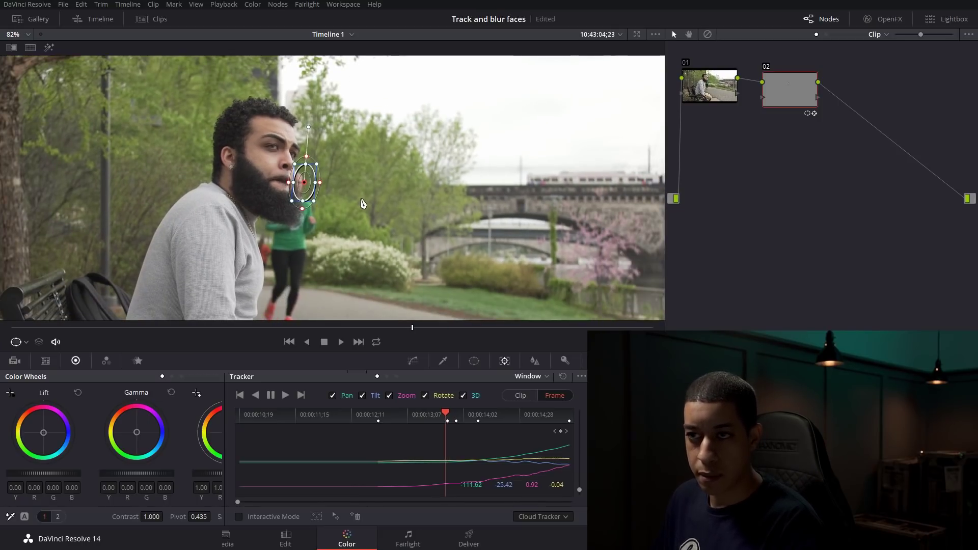
scroll(322, 186, "down", 4)
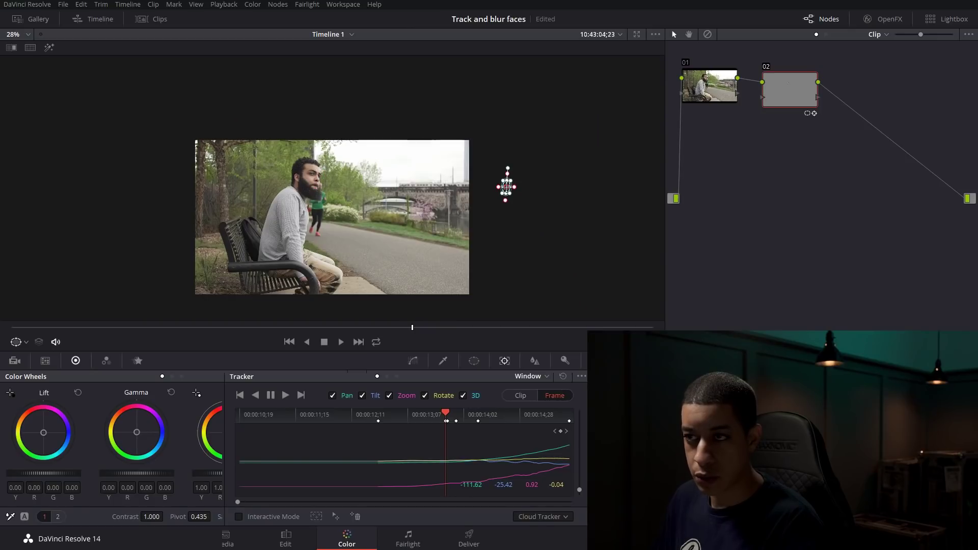
key("Left")
key("Left")
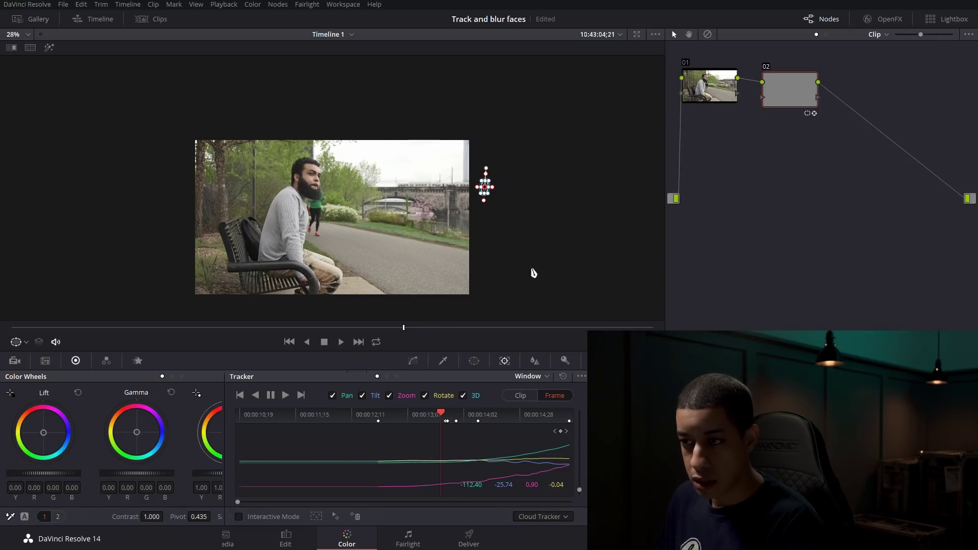
Step: At the earlier tracking keyframe near 00:00:13, move the circle window off the picture to the right
left_click(555, 431)
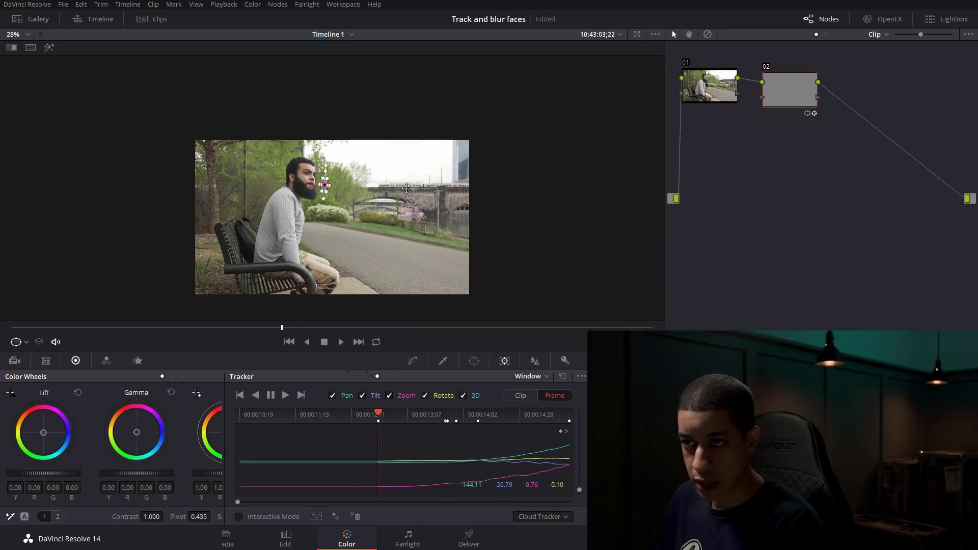
left_click_drag(407, 188, 518, 189)
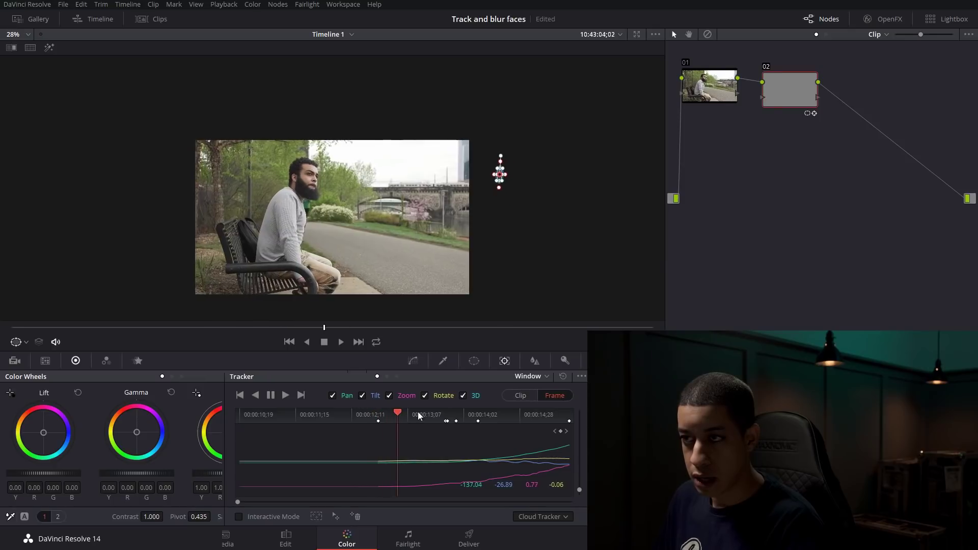
mouse_move(428, 414)
left_mouse_down()
mouse_move(409, 414)
mouse_move(439, 414)
left_mouse_up()
left_click(392, 415)
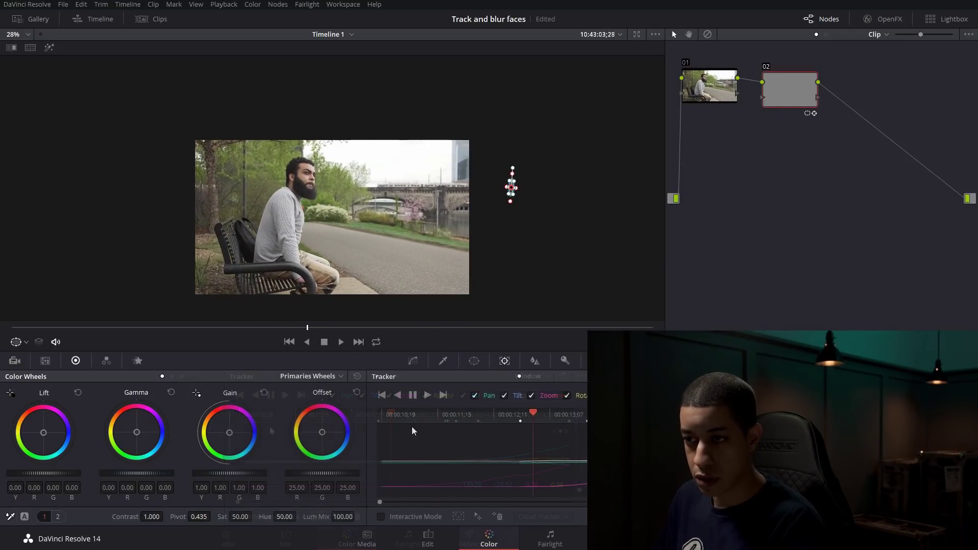
Step: Scrub from the clip start to around 00:00:15;21, zooming in to check the oval on her face
left_click(387, 414)
left_click_drag(387, 414, 589, 418)
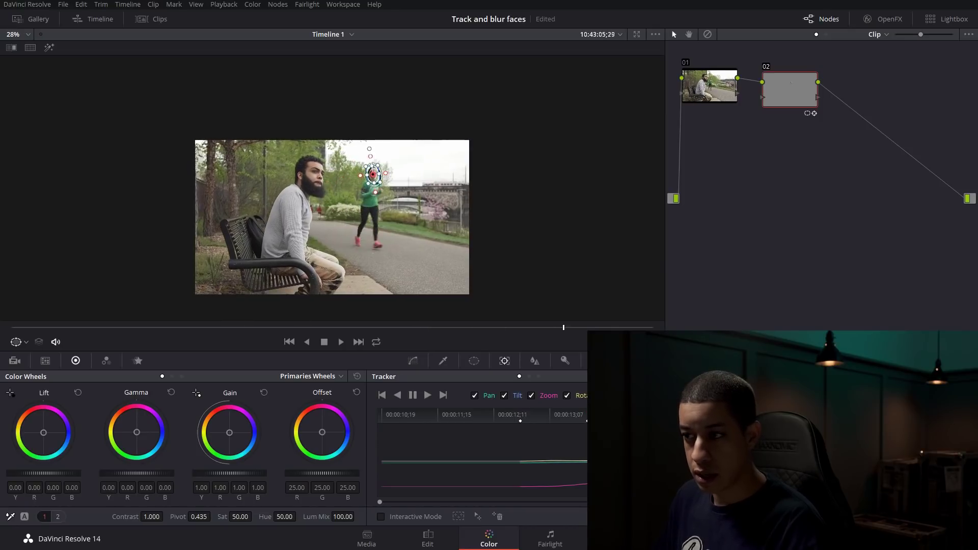
scroll(230, 235, "up", 4)
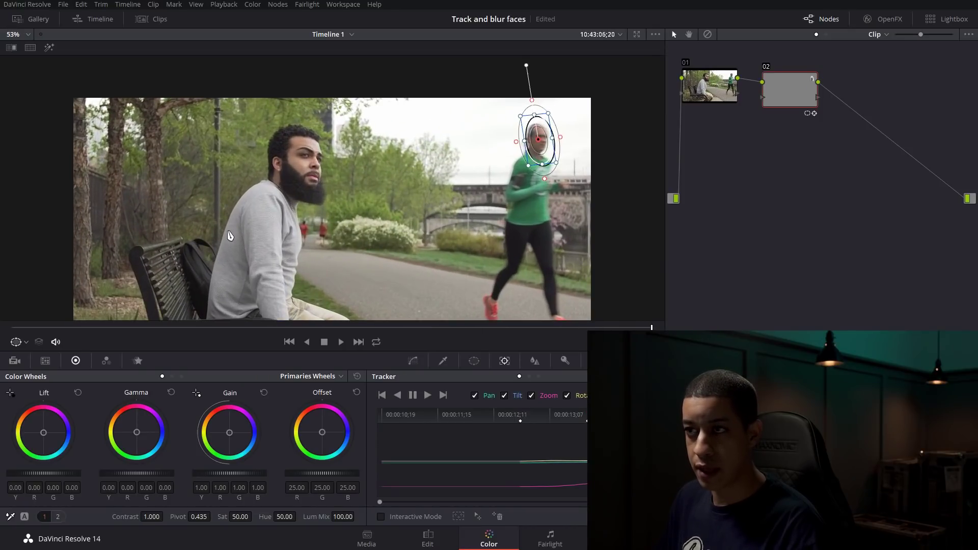
scroll(506, 186, "up", 1)
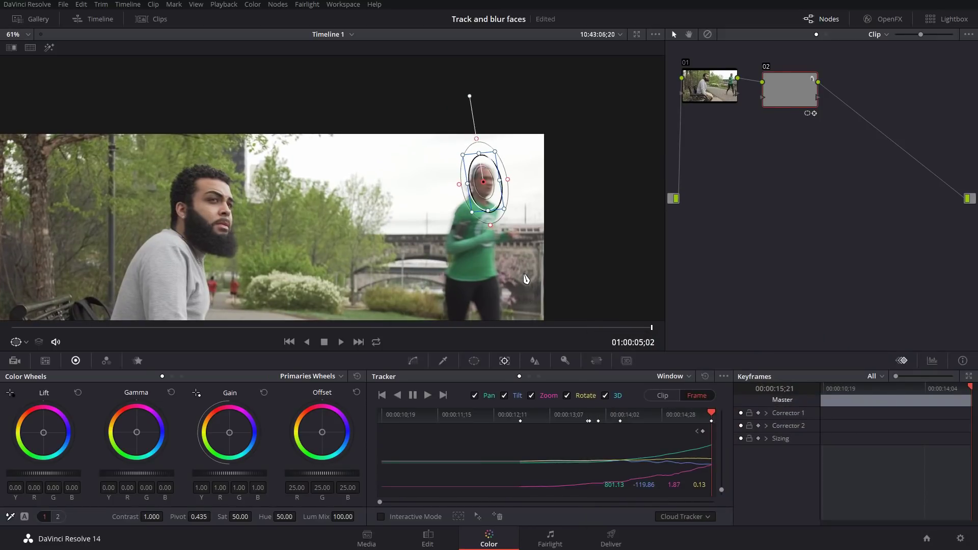
Step: Try a 0.86 blur radius, reset it to 0.50, and show the OpenFX library
left_click(534, 361)
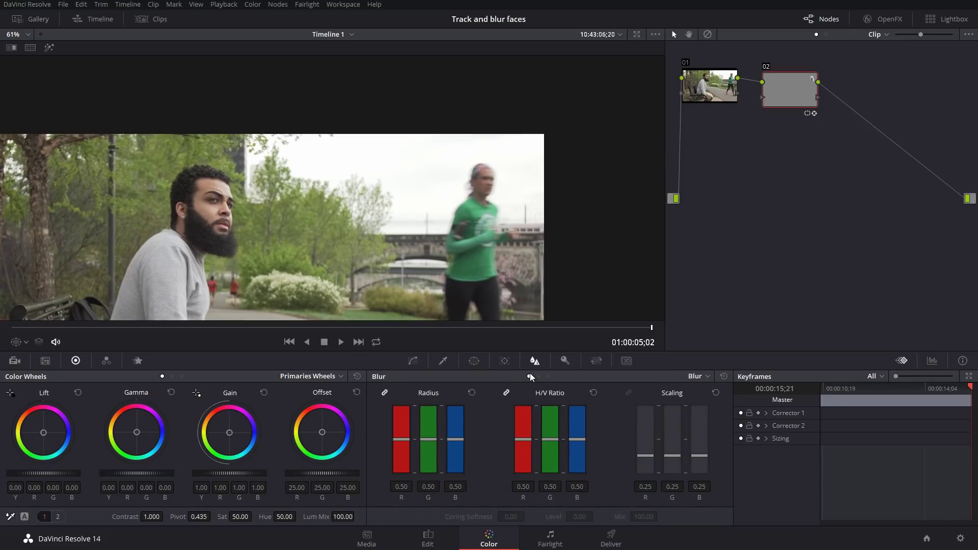
left_click_drag(427, 441, 428, 416)
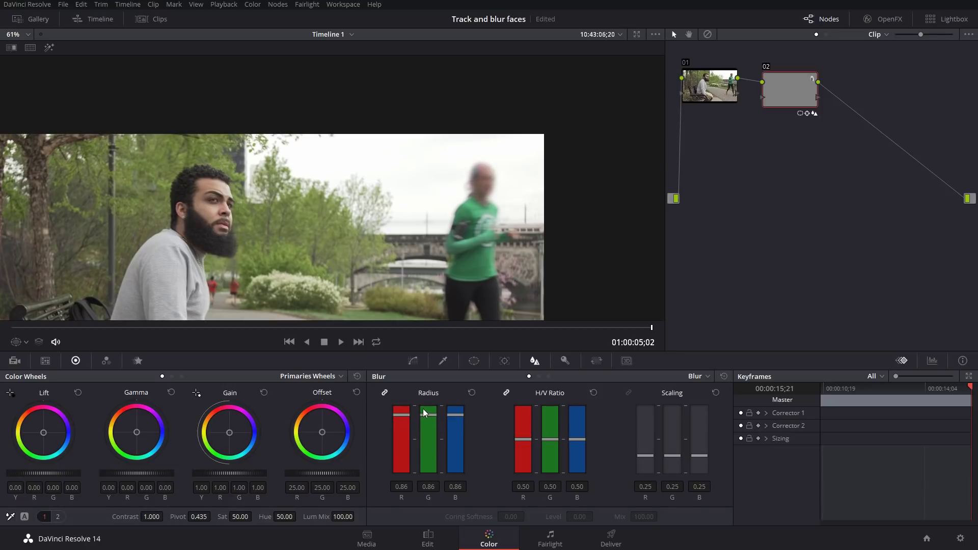
left_click(473, 393)
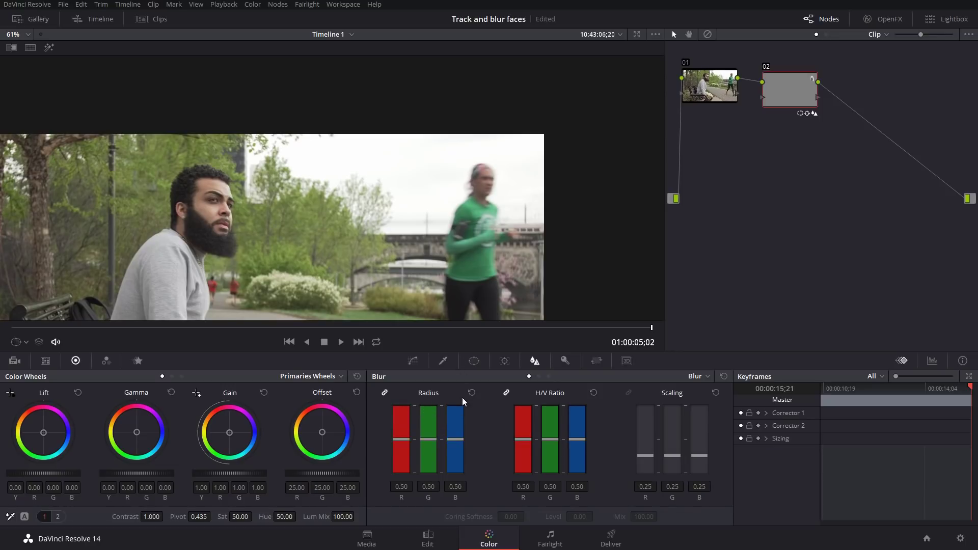
left_click(893, 20)
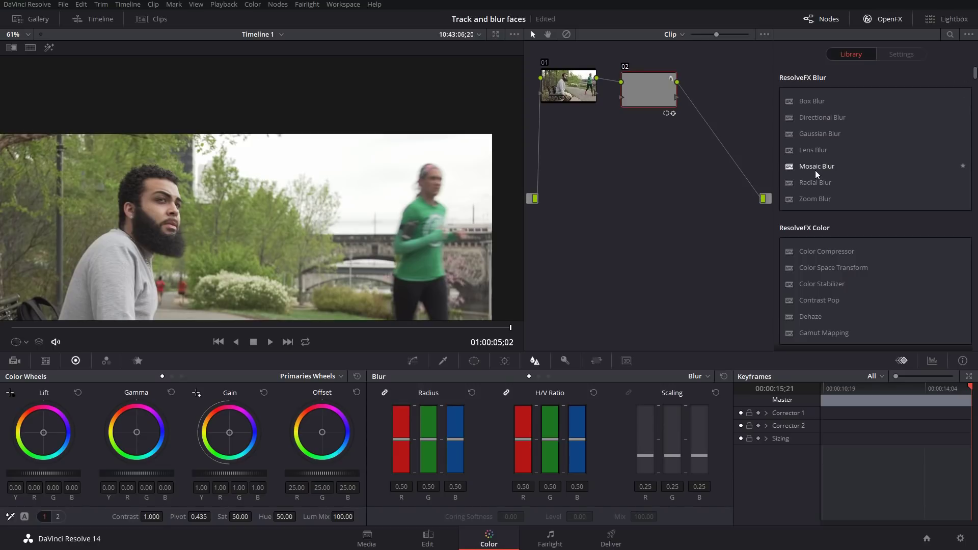
Step: Apply Mosaic Blur to node 02 with Pixel Frequency 145.4
left_click_drag(815, 168, 652, 90)
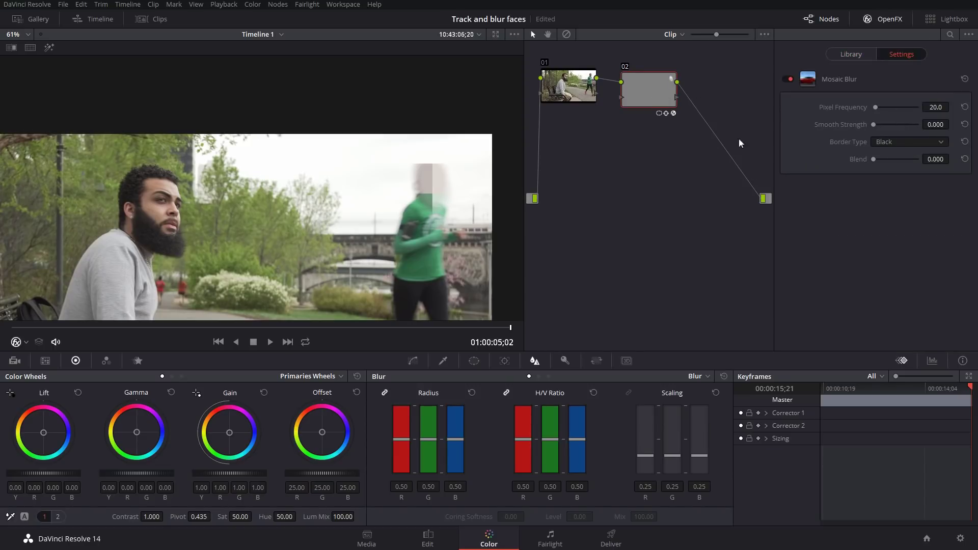
left_click_drag(878, 108, 888, 114)
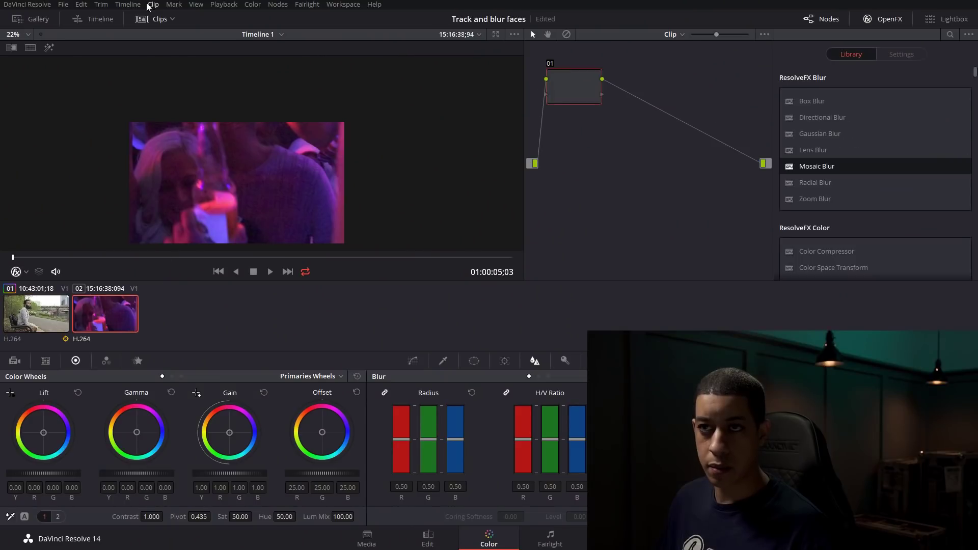
Step: Hide the clip thumbnails and OpenFX library to enlarge the nightclub clip's viewer
left_click_drag(239, 180, 252, 147)
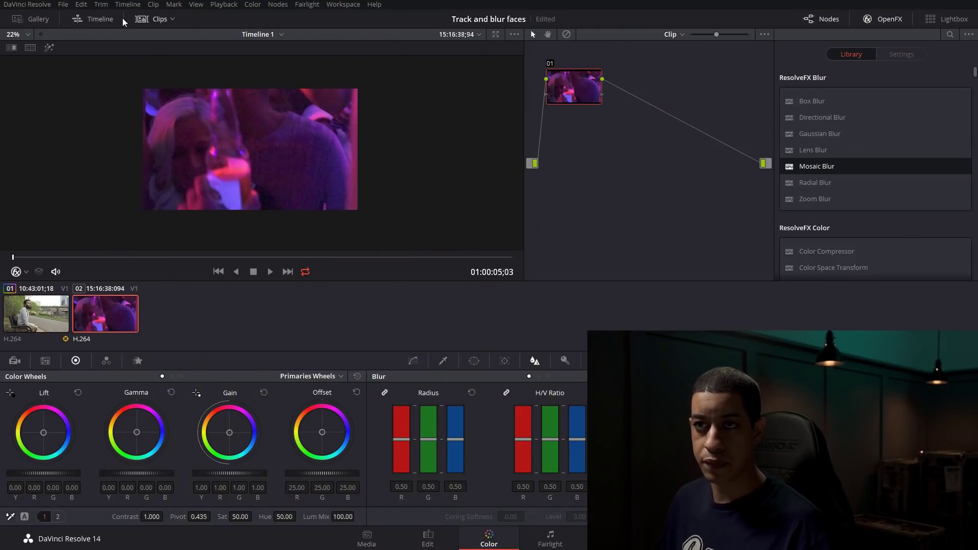
left_click(23, 23)
left_click(37, 21)
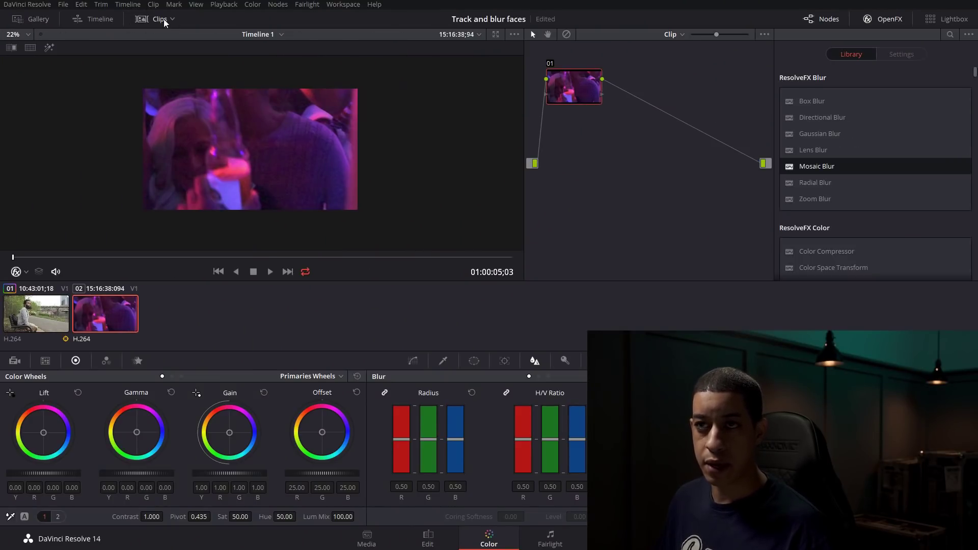
left_click(163, 20)
left_click(887, 22)
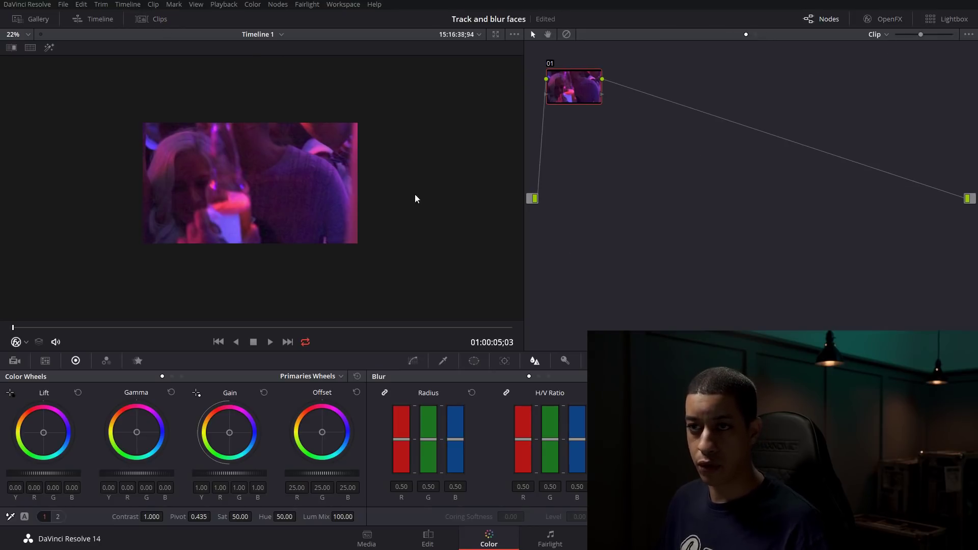
scroll(286, 193, "up", 5)
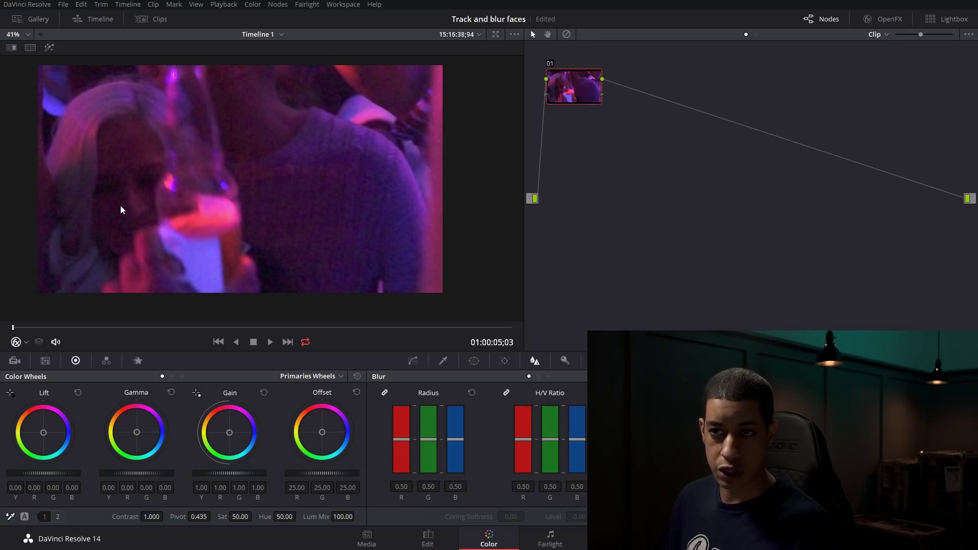
Step: Step the nightclub clip forward frame by frame to around 01:00:07;25, following the woman's face
key("Right")
key("Right")
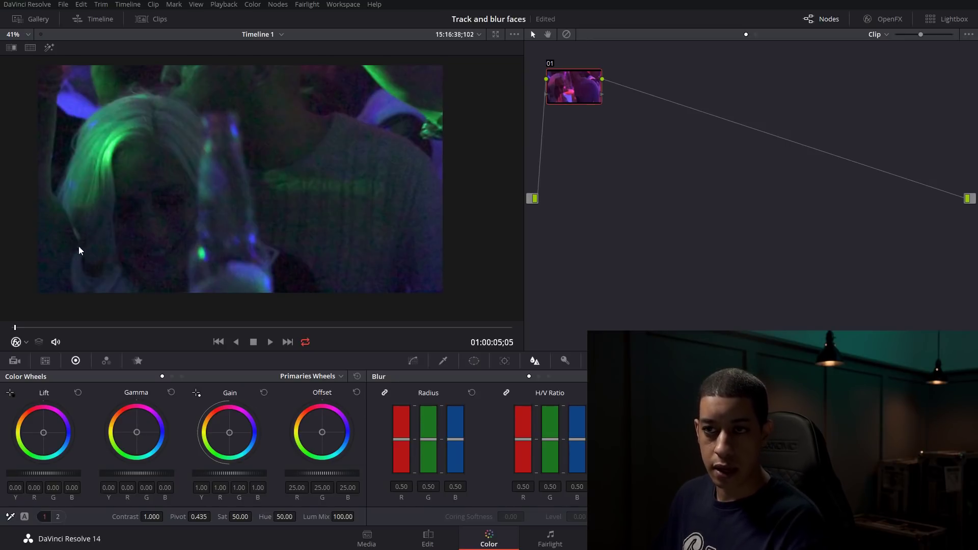
key("Right")
key("Right")
key("Right")
scroll(189, 245, "down", 3)
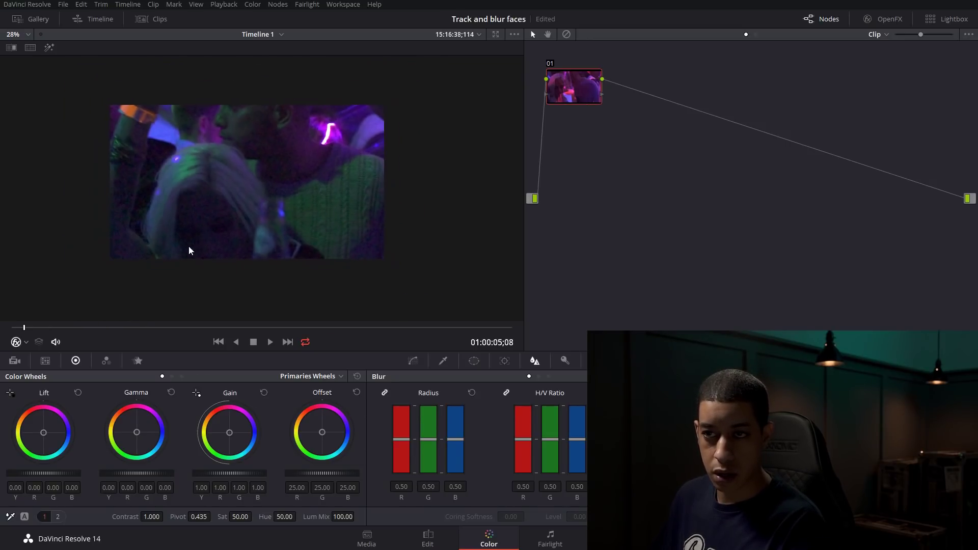
key("Right")
key("Right")
key("Right")
key("Right")
key("Right")
key("Right")
key("Right")
key("Right")
key("Right")
key("Right")
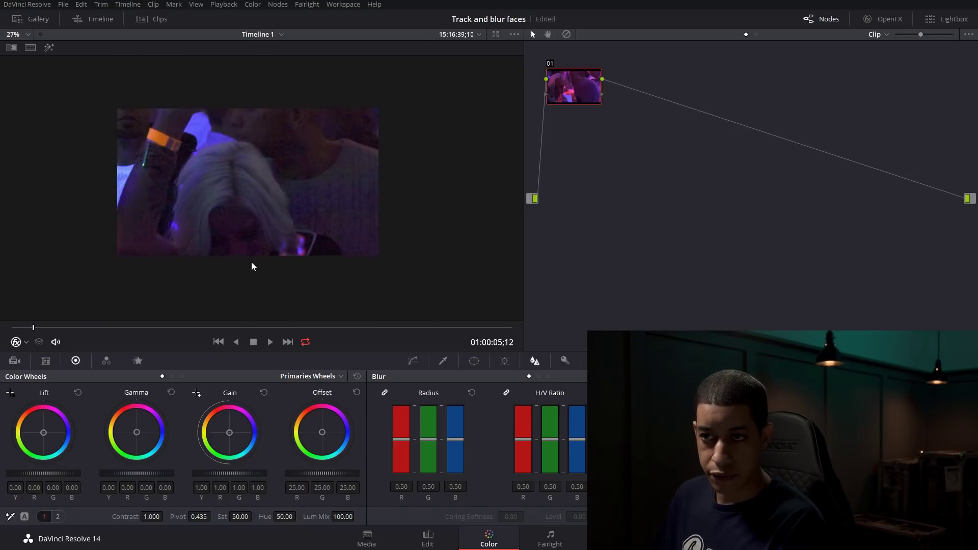
key("Right")
key("Right")
key("Right")
key("Right")
key("Right")
key("Right")
key("Right")
key("Right")
key("Right")
key("Right")
key("Right")
key("Right")
key("Right")
key("Right")
key("Right")
key("Right")
key("Right")
key("Right")
key("Right")
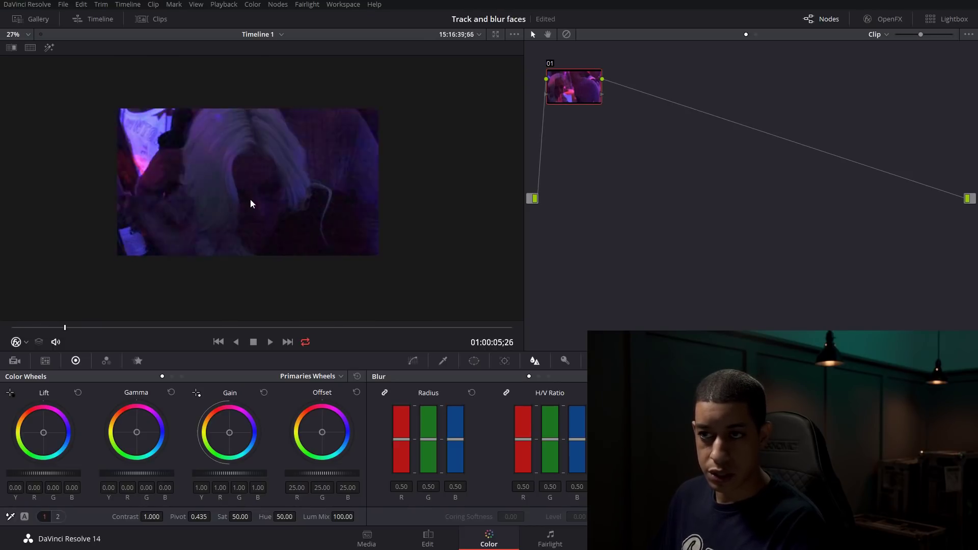
key("Right")
key("Right")
key("Right")
key("Right")
key("Right")
key("Right")
key("Right")
key("Right")
key("Right")
key("Right")
key("Right")
key("Right")
key("Right")
key("Right")
key("Right")
key("Right")
key("Right")
key("Right")
key("Right")
key("Right")
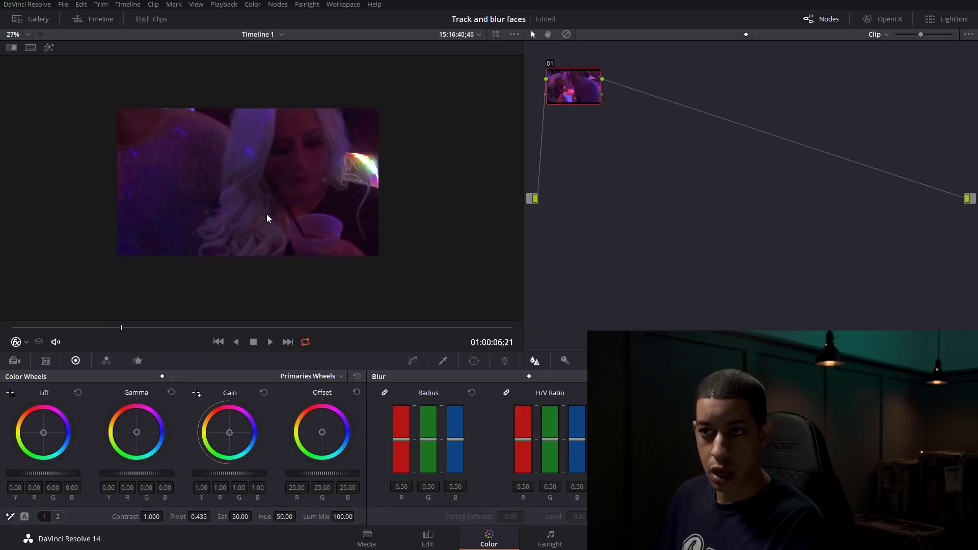
key("Right")
key("Right")
key("Right")
key("Right")
key("Right")
key("Right")
key("Right")
key("Right")
key("Right")
key("Right")
key("Right")
key("Right")
key("Right")
key("Right")
key("Right")
key("Right")
key("Right")
key("Right")
key("Right")
key("Right")
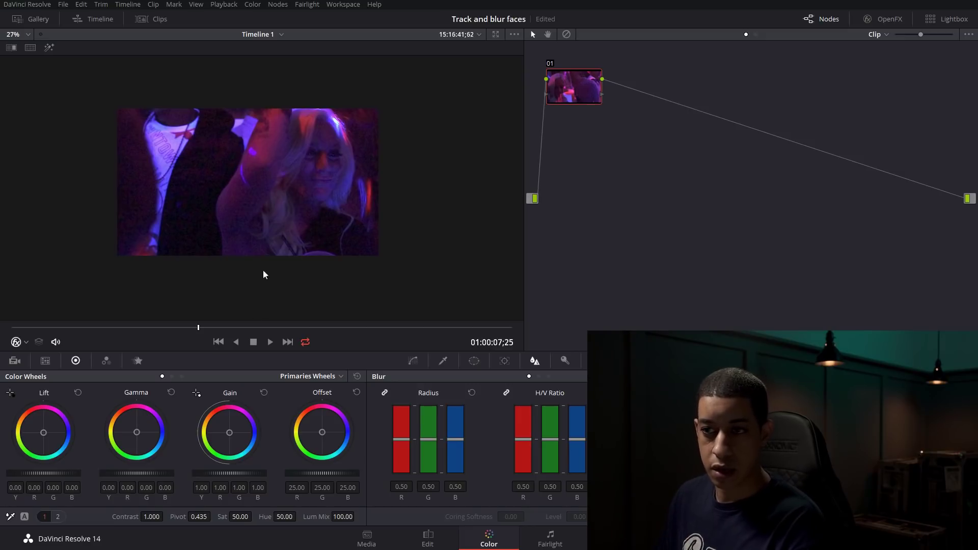
Step: Play the clip forward and backward, stopping at 01:00:11;08
left_click(270, 342)
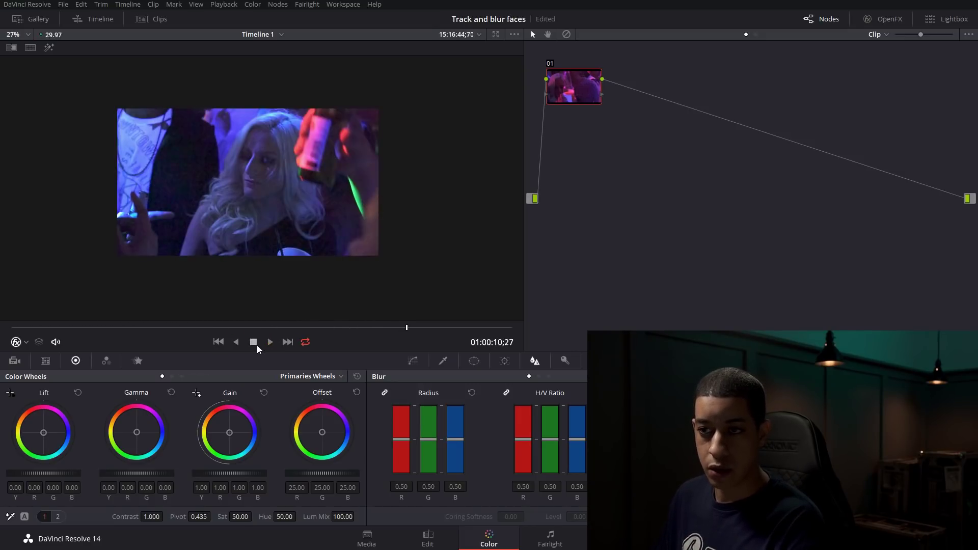
left_click(256, 343)
left_click(237, 344)
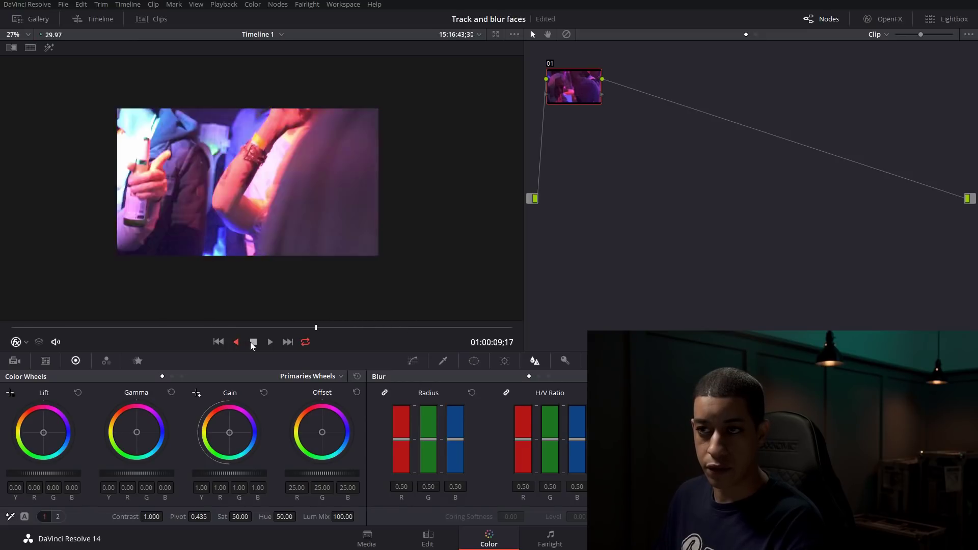
left_click(254, 343)
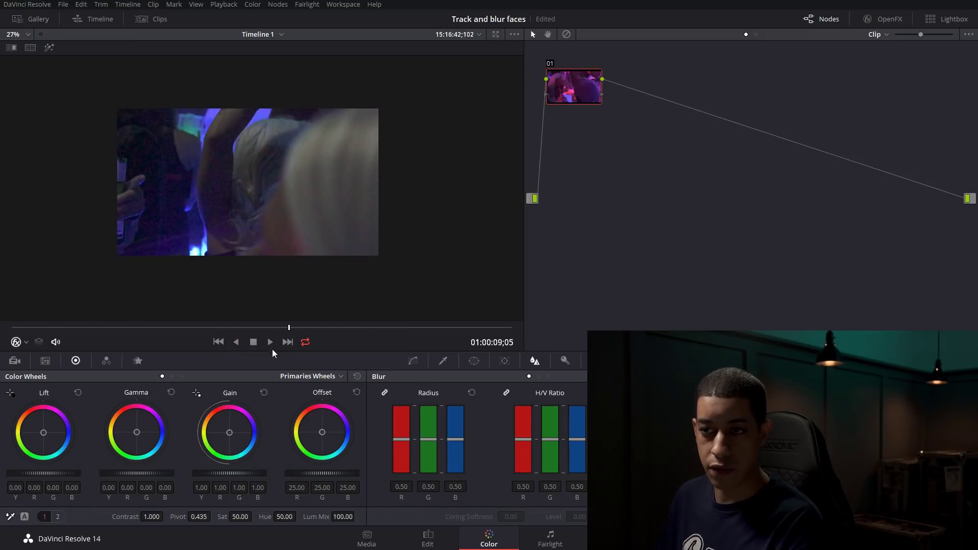
left_click(271, 343)
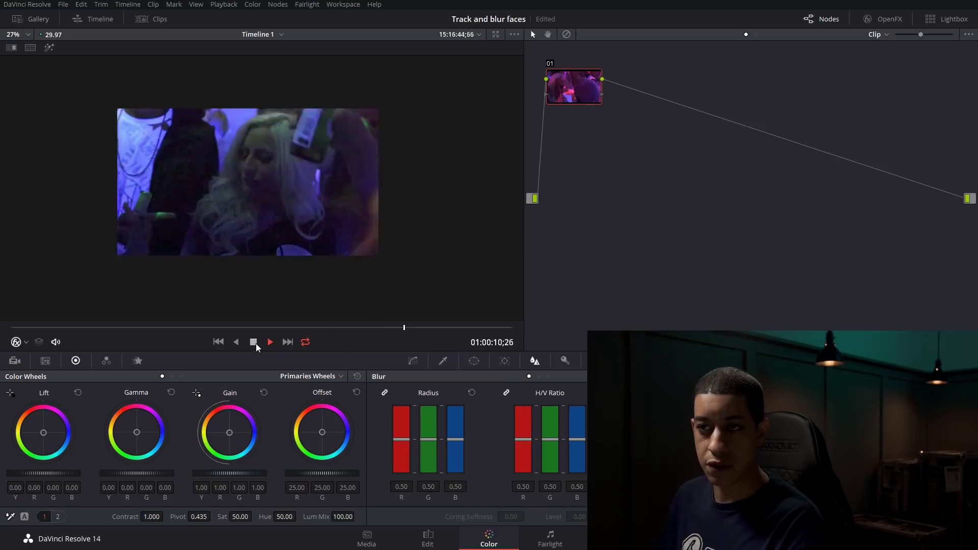
left_click(256, 343)
Step: Add a circle window at about 01:00:07;17 and shape it into a tall oval over the blonde woman's face
left_click(473, 361)
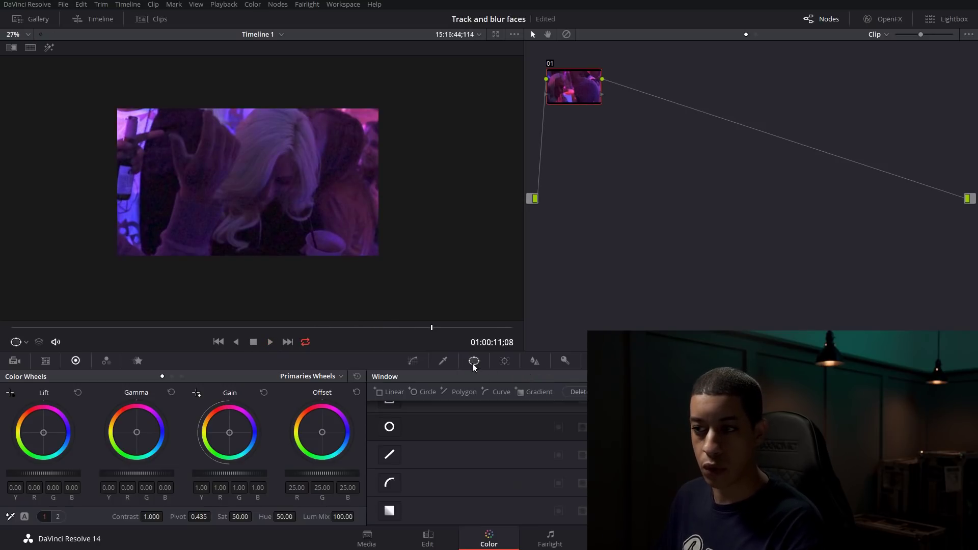
left_click_drag(261, 326, 161, 331)
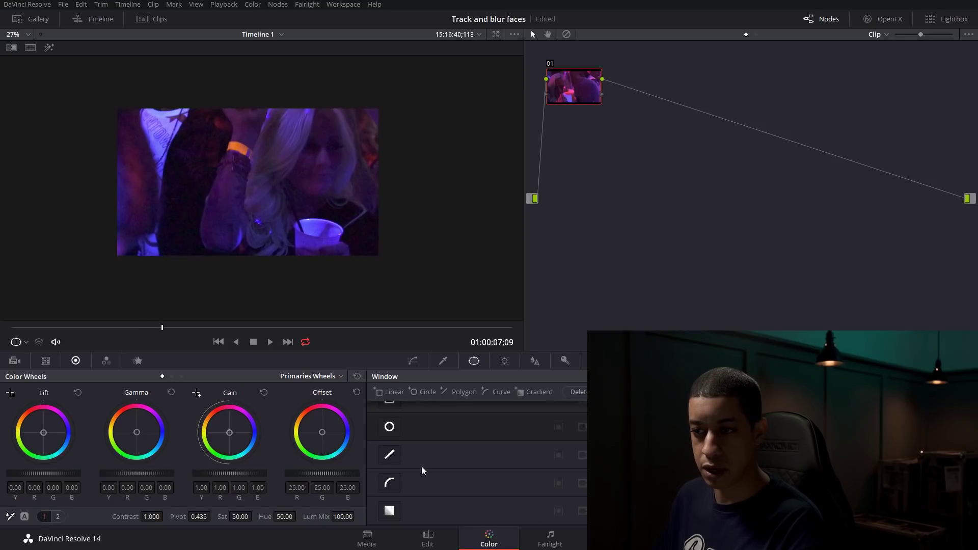
left_click(389, 426)
left_click_drag(243, 184, 317, 148)
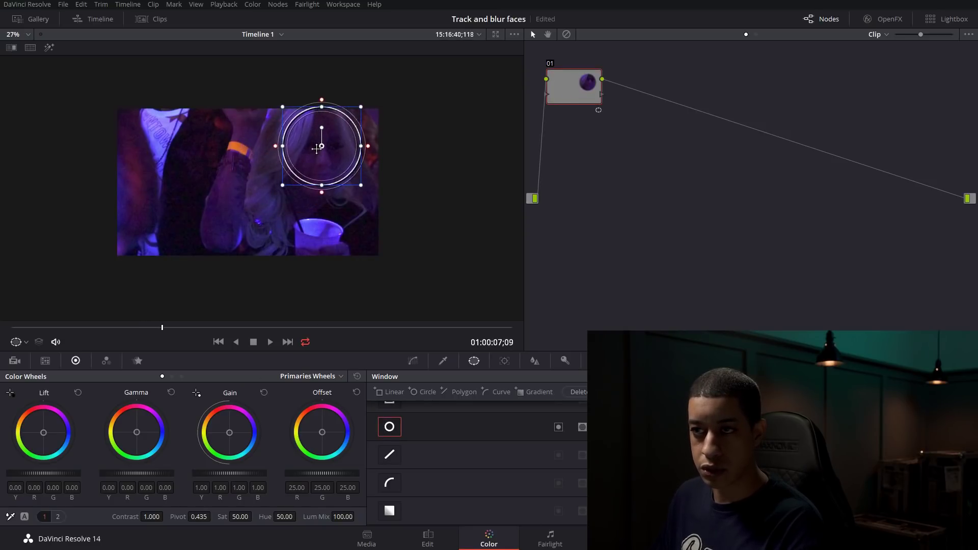
left_click_drag(322, 185, 322, 195)
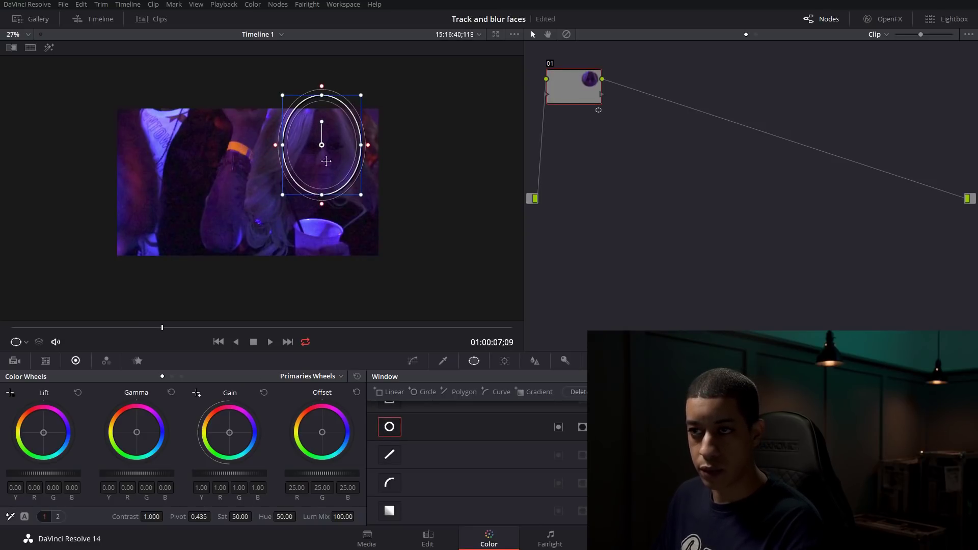
left_click_drag(325, 145, 320, 155)
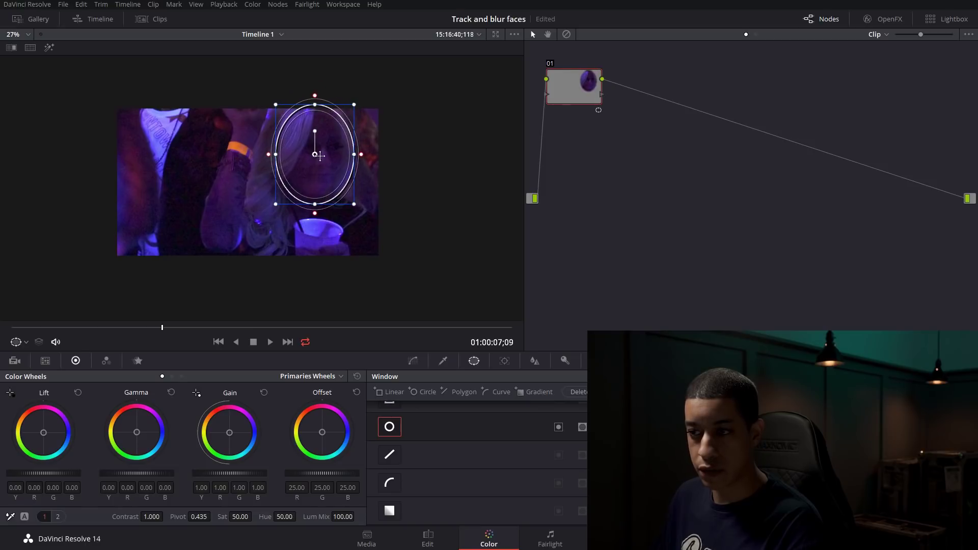
Step: Track the oval window forward, pull it back onto the face when it drifts, and retrack
left_click(505, 361)
left_click_drag(593, 78, 610, 147)
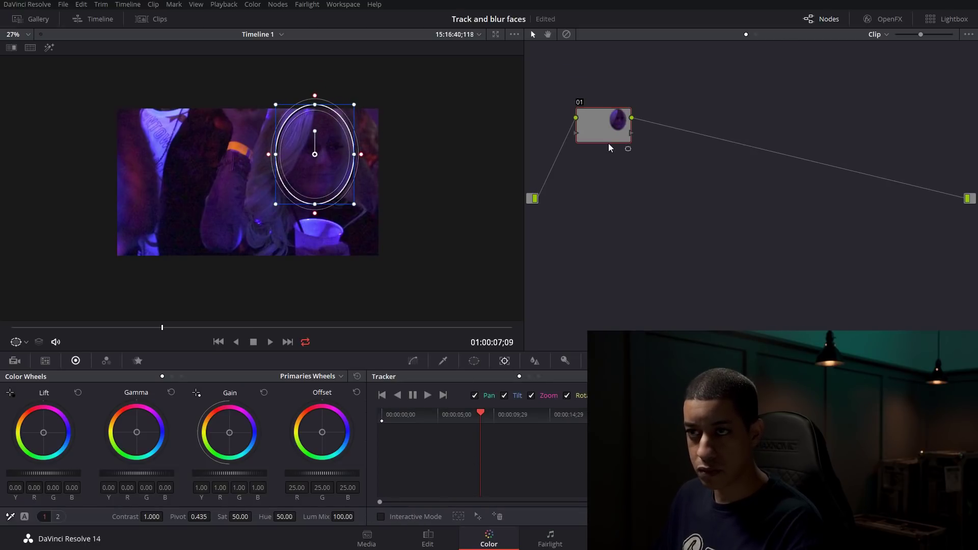
left_click(424, 396)
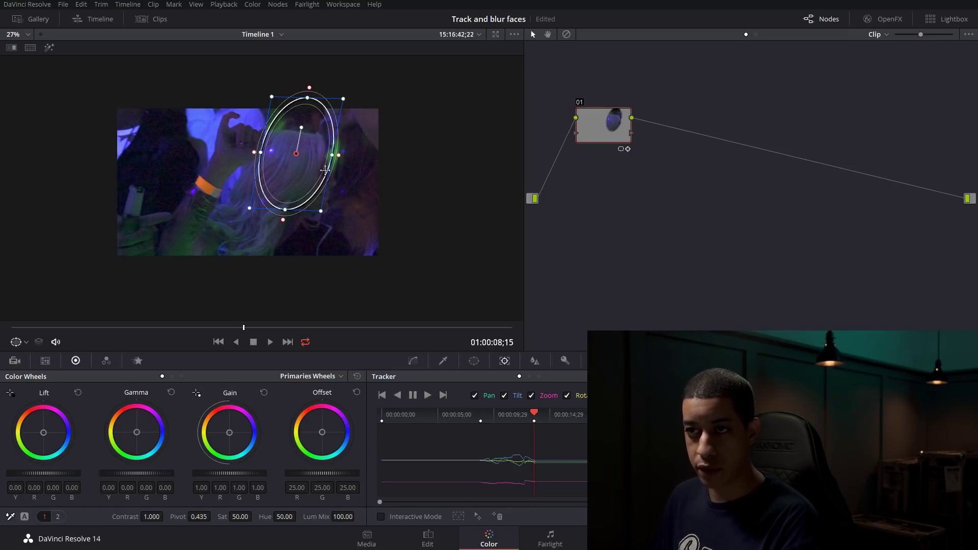
left_click_drag(296, 153, 296, 179)
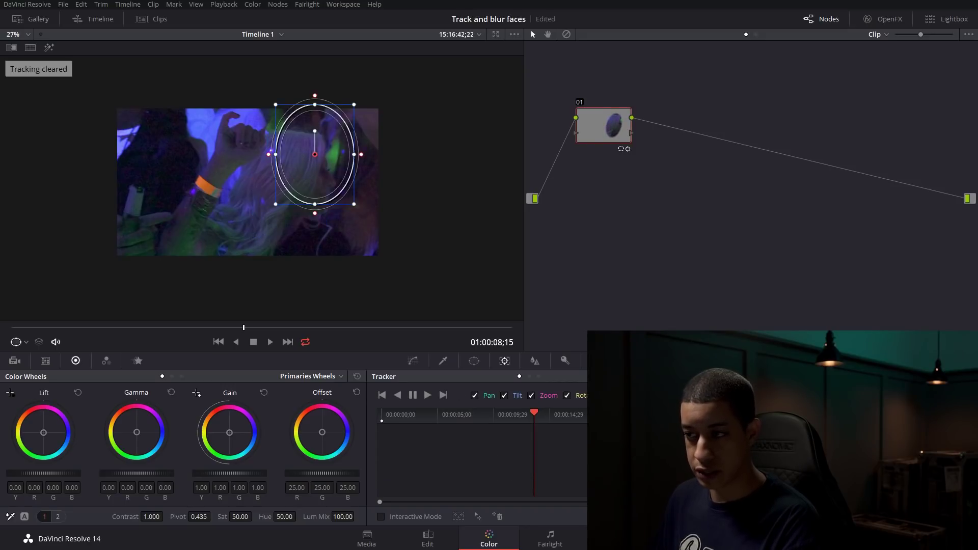
left_click_drag(318, 157, 309, 181)
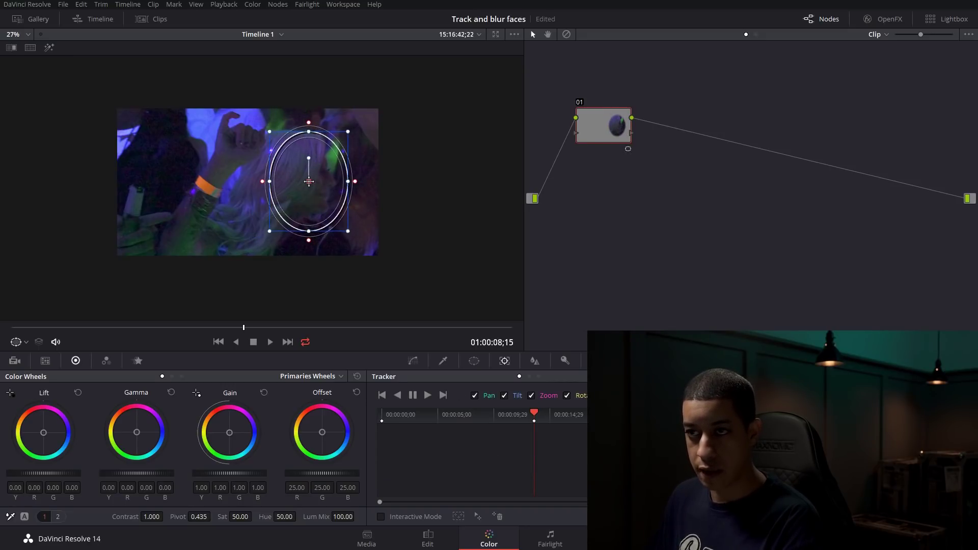
left_click(429, 396)
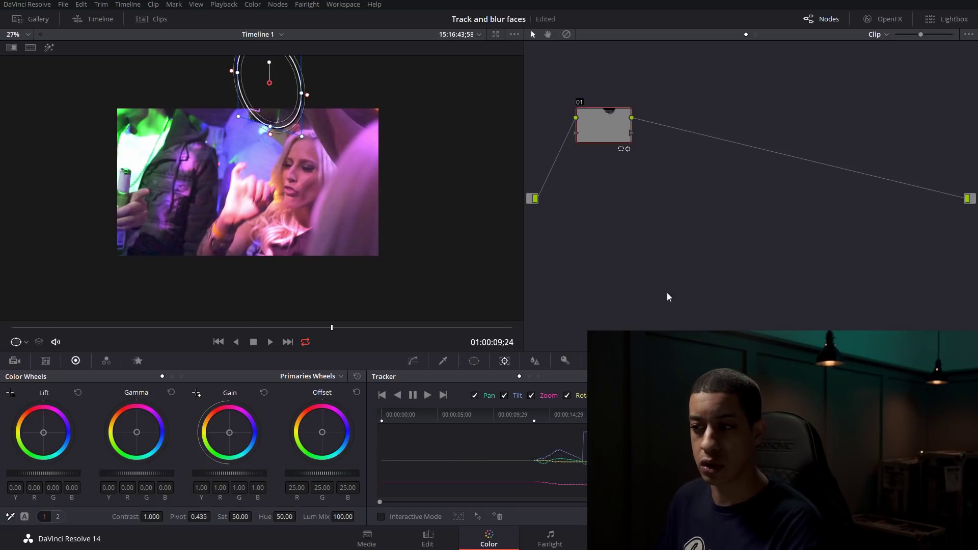
Step: Clear the failed tracking data and hand-place the window on the face from the clip's start
left_click(393, 433)
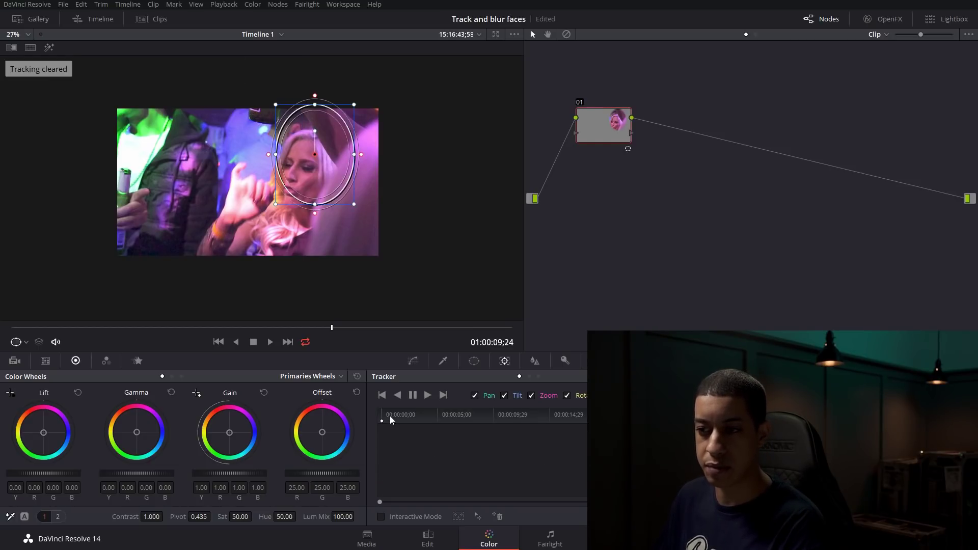
left_click_drag(390, 416, 373, 414)
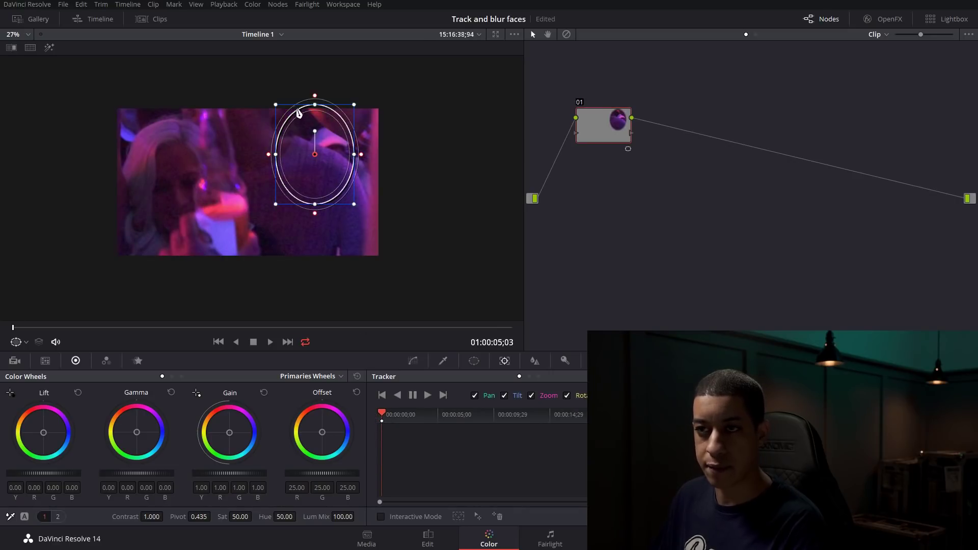
left_click_drag(299, 113, 156, 138)
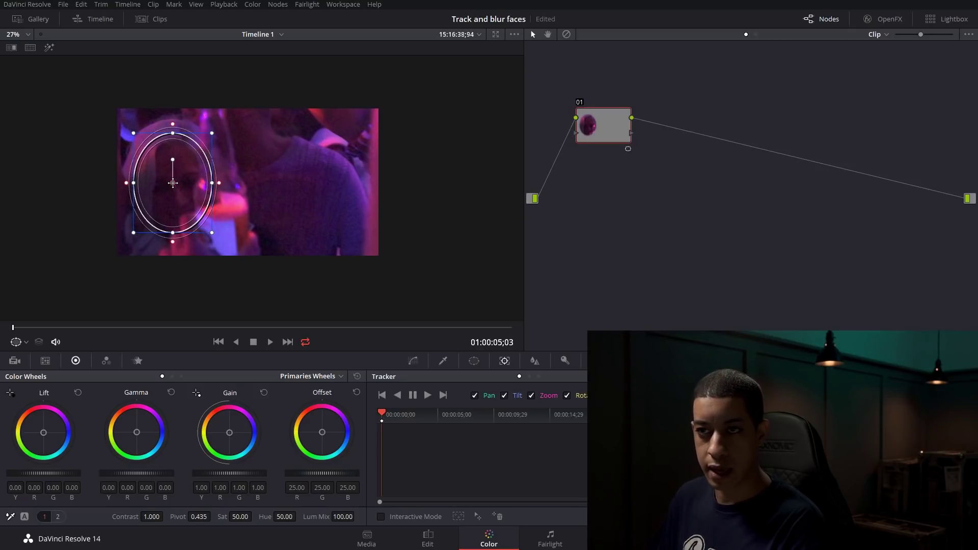
key("Right")
key("Right")
left_click_drag(386, 411, 396, 414)
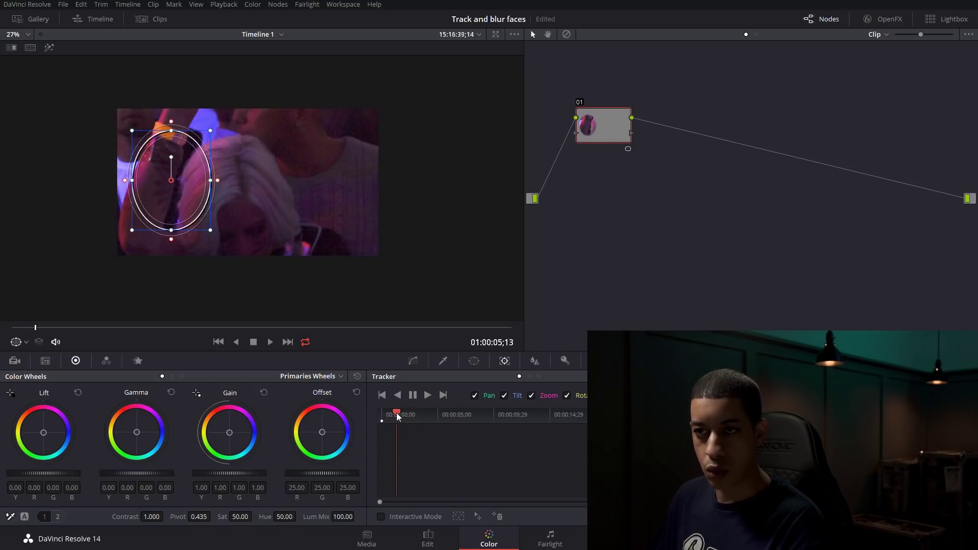
left_click_drag(172, 180, 237, 223)
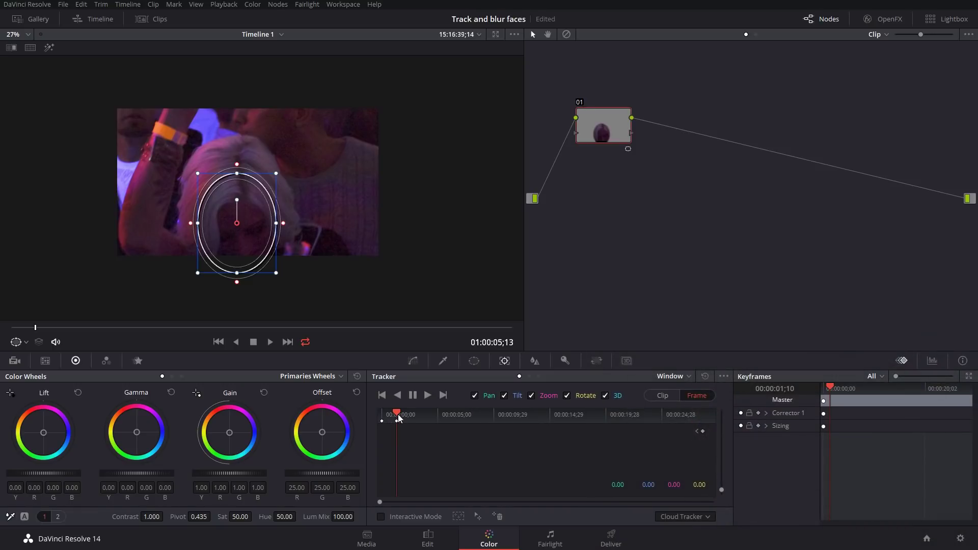
Step: Keyframe the window onto the face at later frames, nudging it right where it drifts
left_click(697, 432)
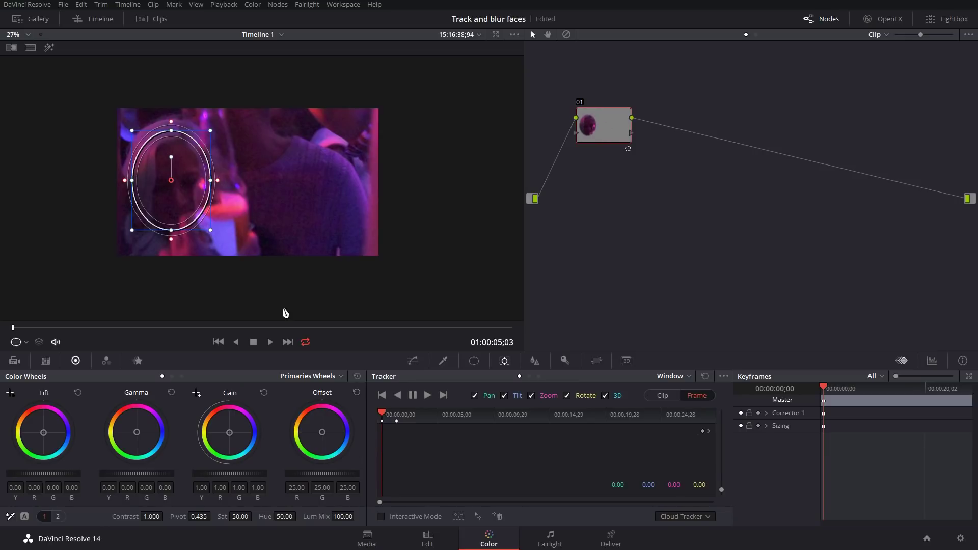
left_click_drag(384, 415, 413, 417)
left_click_drag(236, 224, 247, 189)
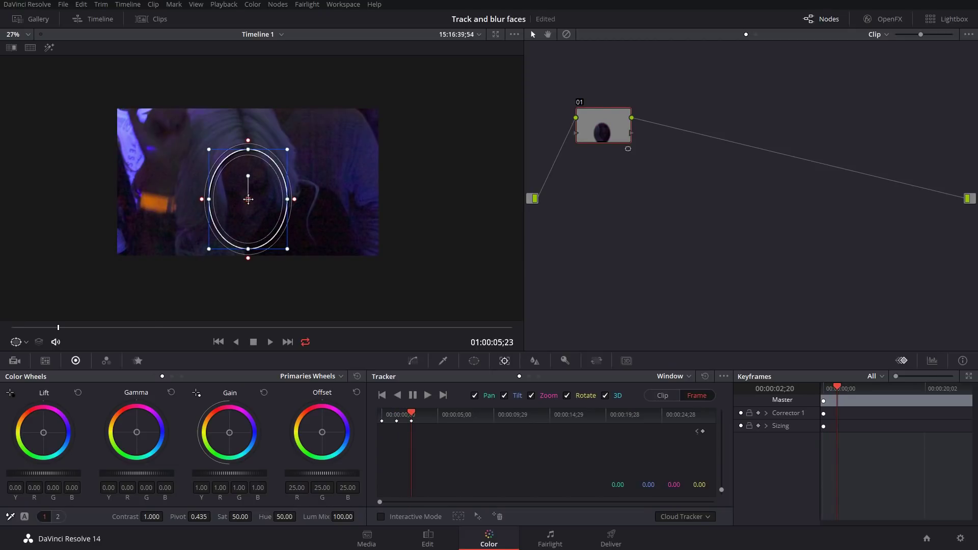
mouse_move(415, 416)
left_mouse_down()
mouse_move(444, 417)
mouse_move(402, 417)
left_mouse_up()
left_click_drag(270, 212, 273, 212)
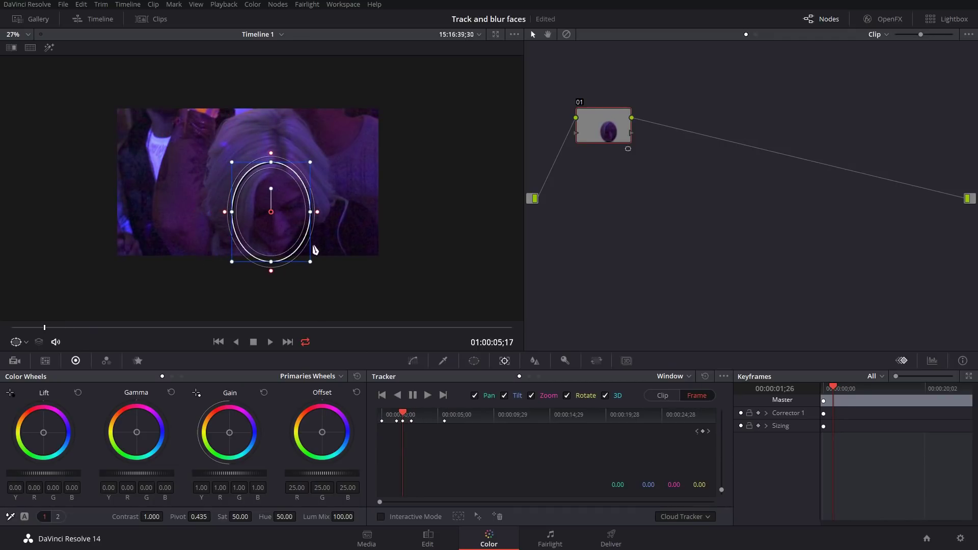
left_click_drag(404, 417, 559, 418)
key("Right")
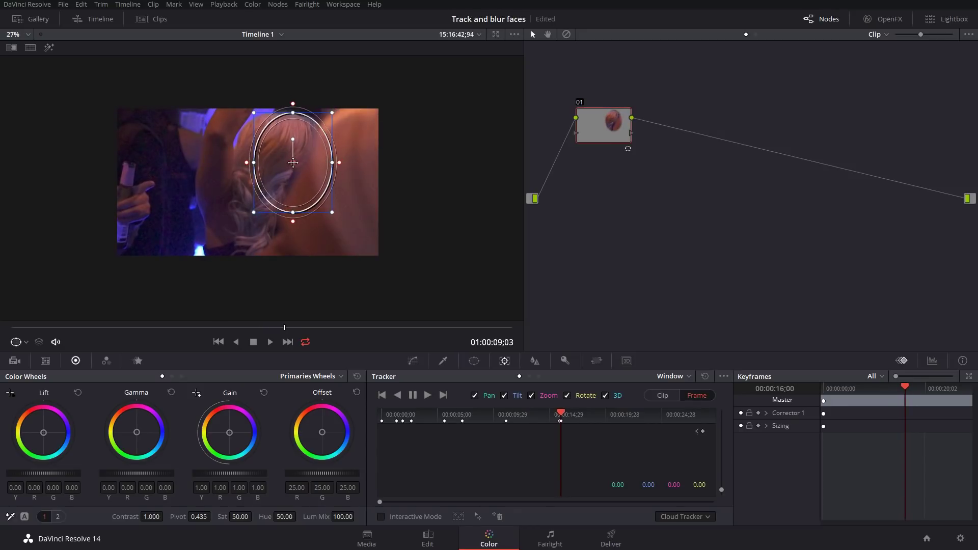
Step: Park the window off the image while the face is hidden, then key it back onto the face
left_click_drag(293, 182, 454, 137)
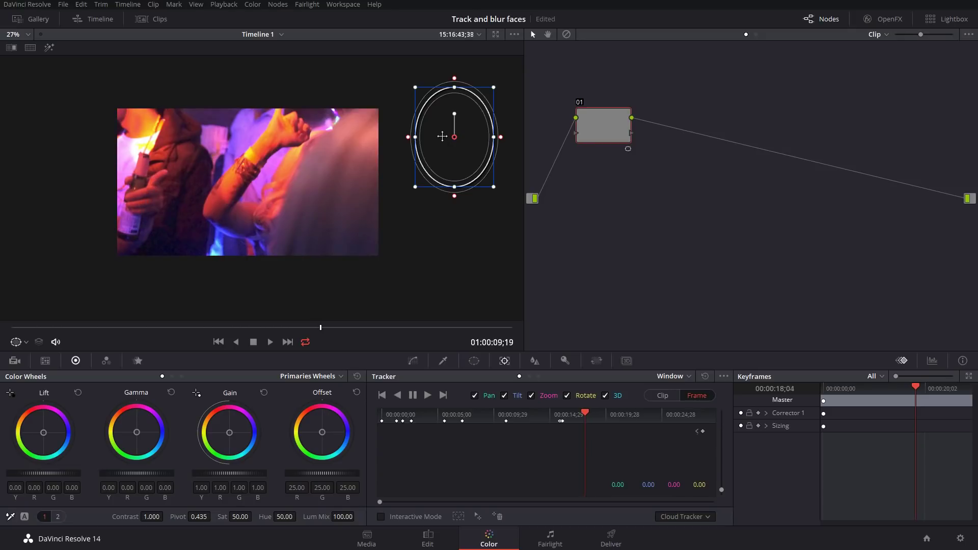
mouse_move(450, 134)
left_mouse_down()
mouse_move(316, 173)
mouse_move(409, 135)
mouse_move(448, 135)
mouse_move(439, 148)
mouse_move(447, 146)
mouse_move(441, 140)
left_mouse_up()
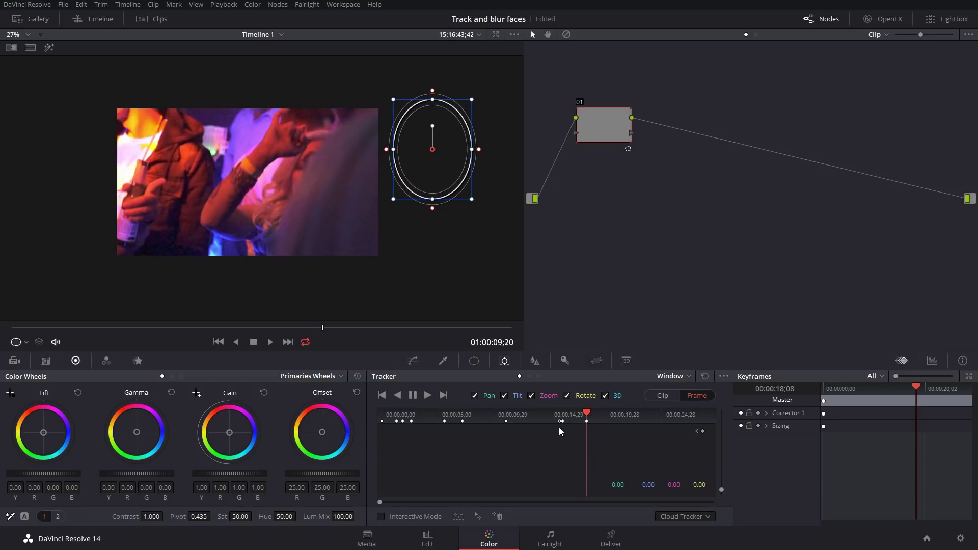
left_click(698, 432)
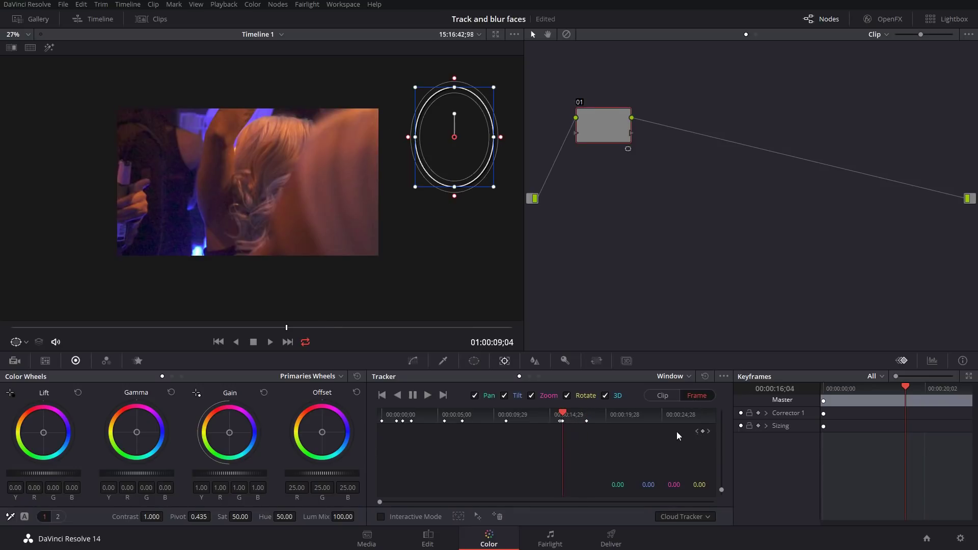
left_click(708, 431)
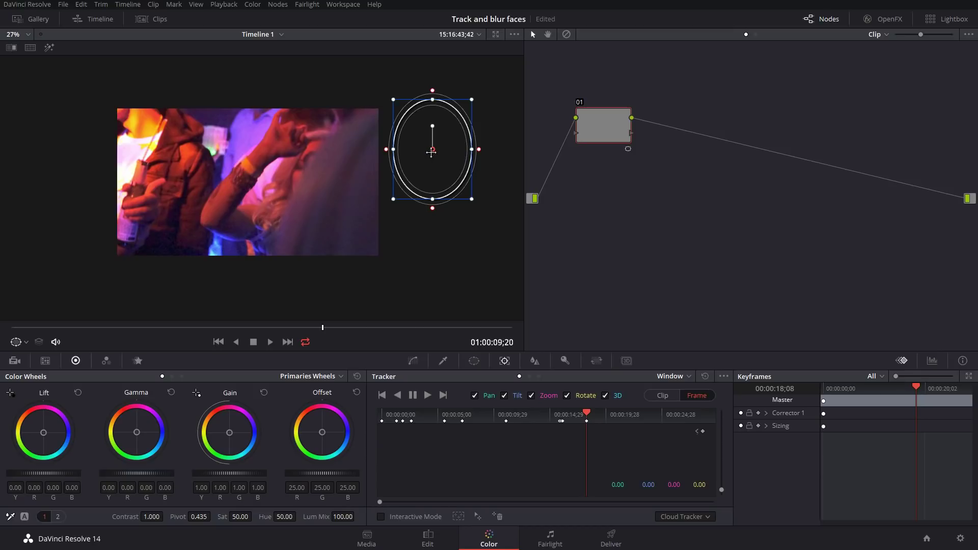
left_click_drag(431, 151, 314, 170)
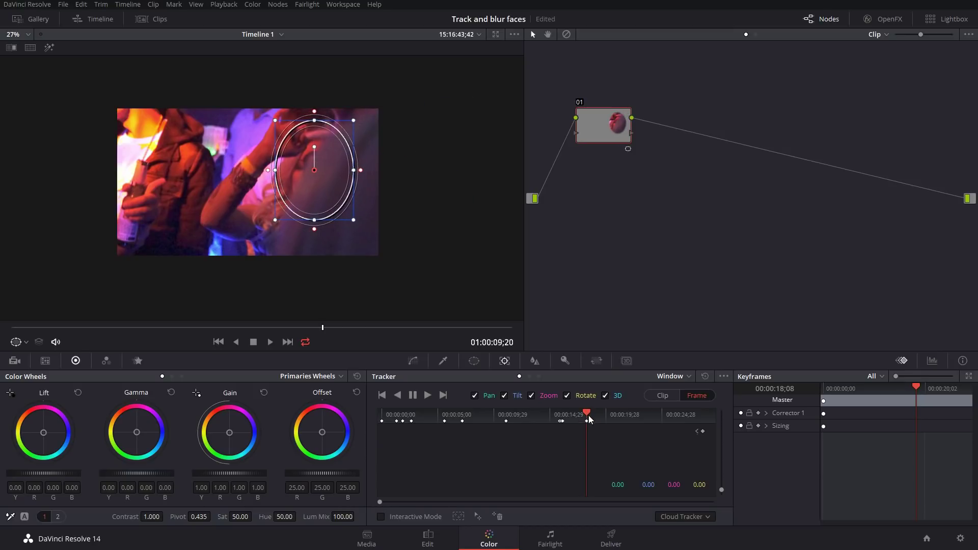
mouse_move(589, 419)
left_mouse_down()
mouse_move(563, 417)
mouse_move(584, 417)
left_mouse_up()
Step: Keep the window off-image on the frame before, then step forward to where the face reappears
left_click(707, 432)
key("Left")
left_click_drag(314, 164, 426, 153)
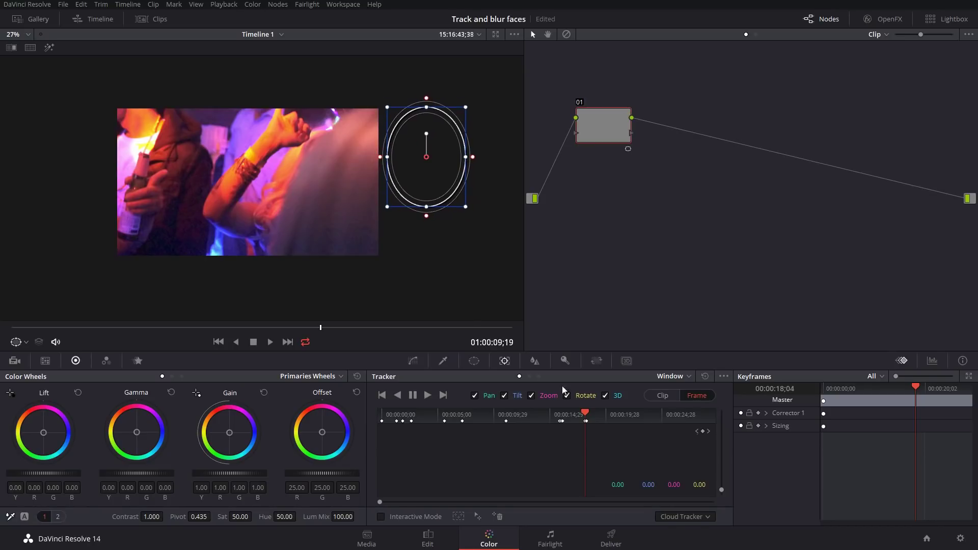
left_click(582, 416)
mouse_move(582, 416)
left_mouse_down()
mouse_move(565, 416)
mouse_move(586, 416)
left_mouse_up()
key("Right")
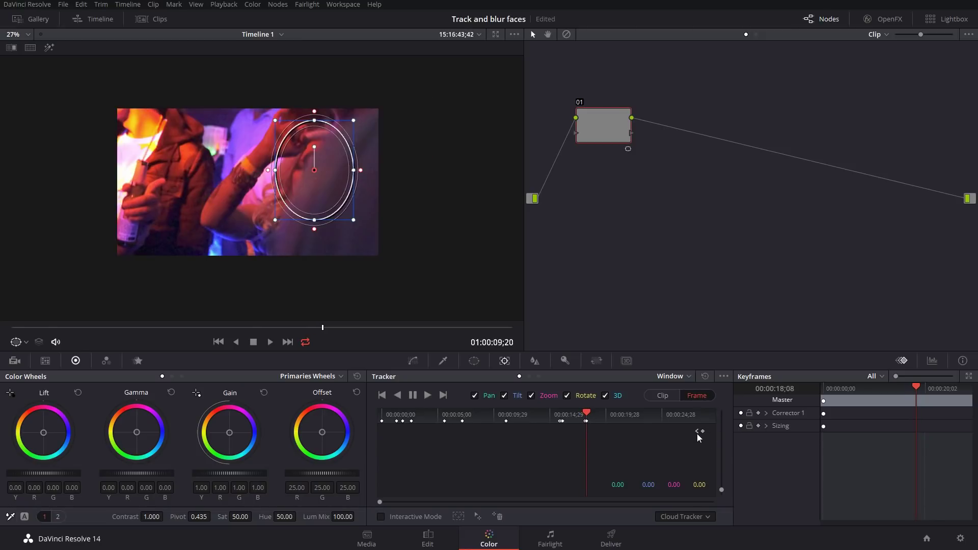
key("Right")
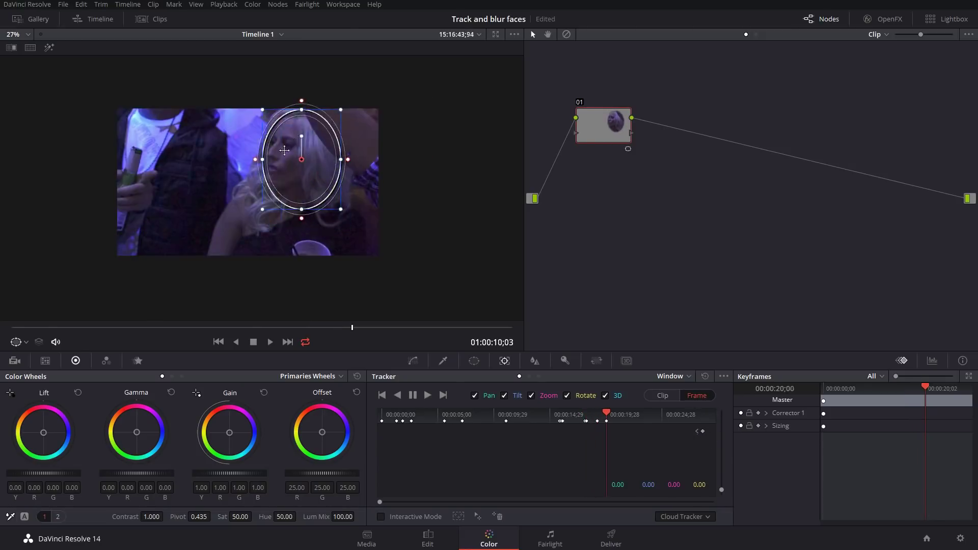
Step: Keyframe the oval onto the woman's face frame by frame from 01:00:10;10 to about 12;04
left_click_drag(308, 150, 291, 159)
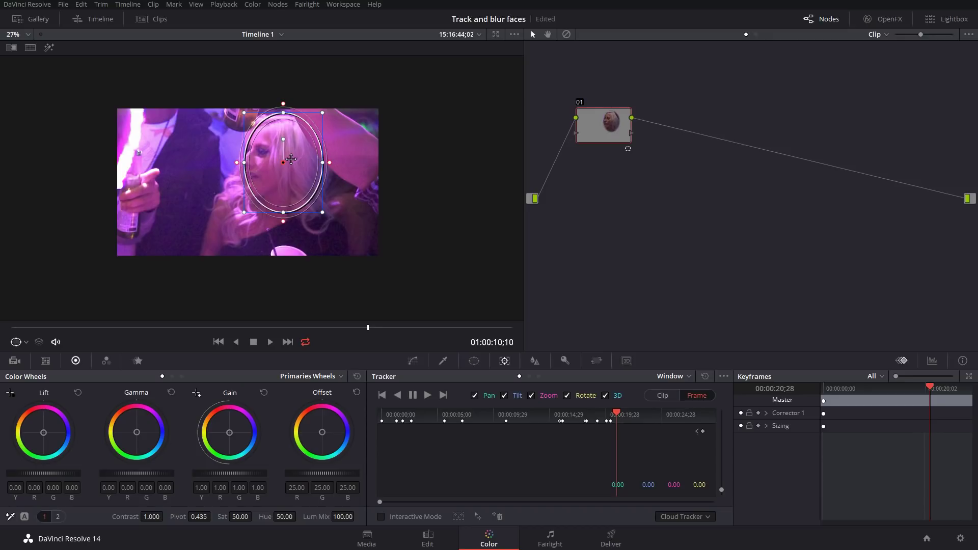
left_click_drag(284, 163, 268, 166)
key("Right")
key("Right")
key("Right")
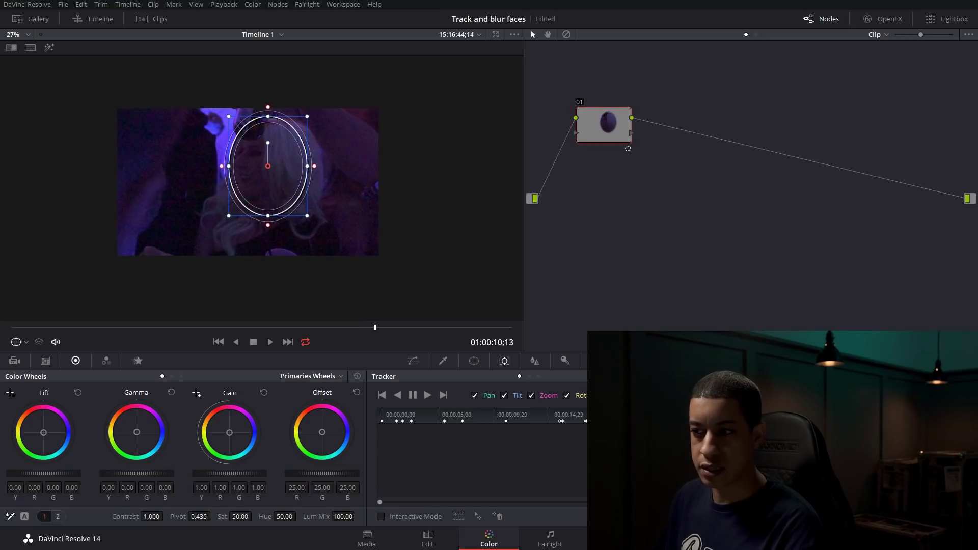
key("Right")
key("Right")
key("Right")
key("Right")
key("Right")
key("Right")
key("Right")
key("Right")
key("Right")
key("Right")
key("Right")
key("Right")
key("Right")
key("Right")
key("Right")
key("Right")
key("Right")
key("Right")
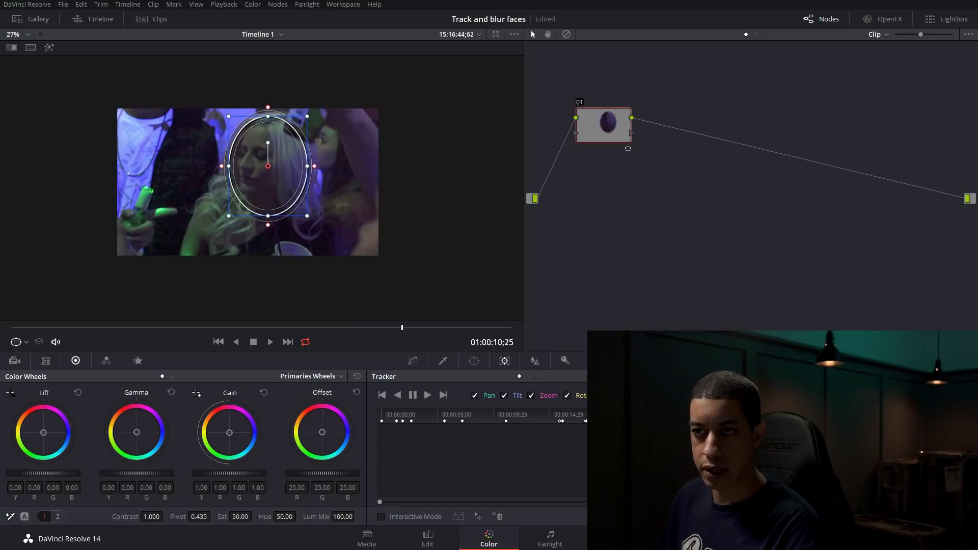
key("Right")
key("Right")
key("Right")
key("Right")
key("Right")
key("Right")
key("Right")
key("Right")
key("Right")
key("Right")
key("Right")
key("Right")
key("Right")
key("Right")
key("Right")
key("Right")
key("Right")
key("Right")
key("Right")
key("Right")
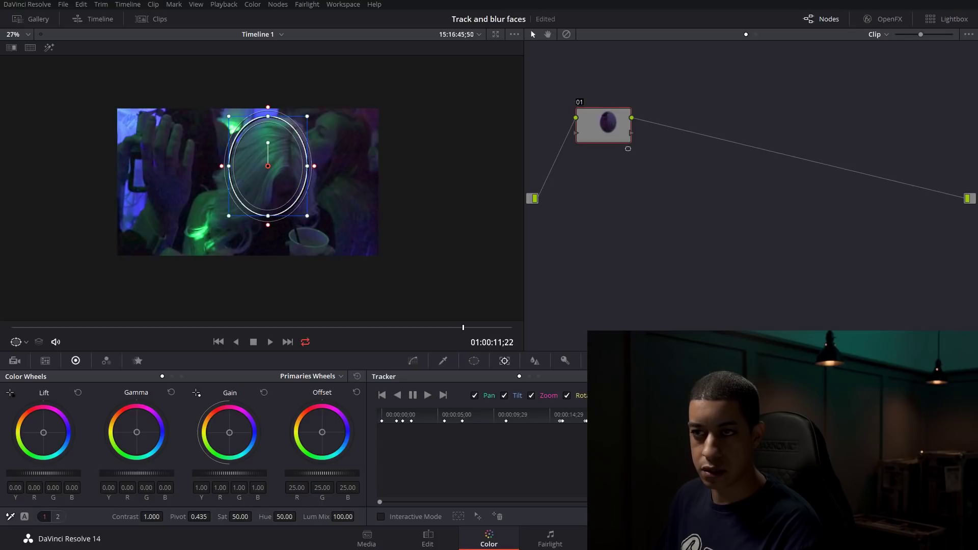
key("Right")
key("Right")
key("Right")
key("Right")
key("Right")
key("Right")
key("Right")
key("Right")
left_click_drag(269, 162, 300, 169)
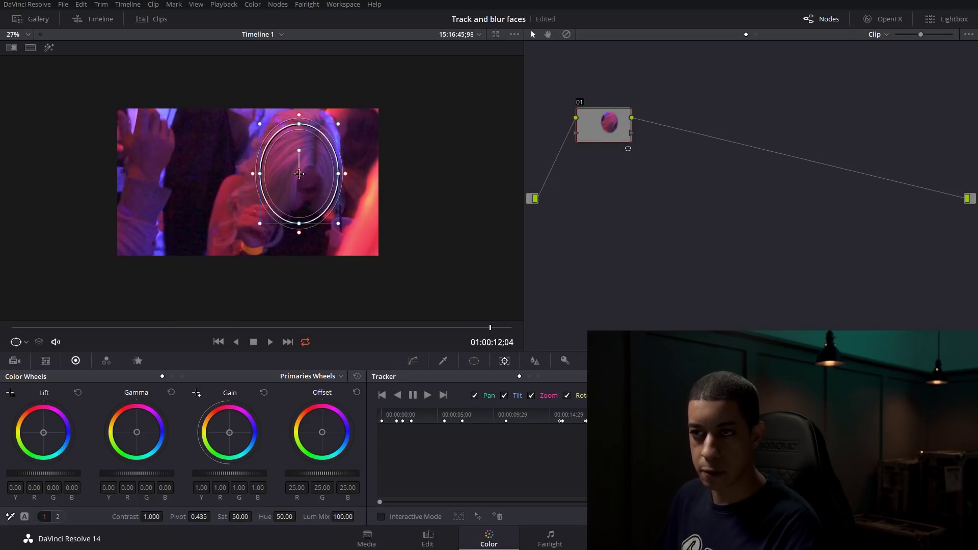
key("Right")
key("Right")
key("Right")
key("Right")
key("Right")
left_click_drag(289, 136, 291, 131)
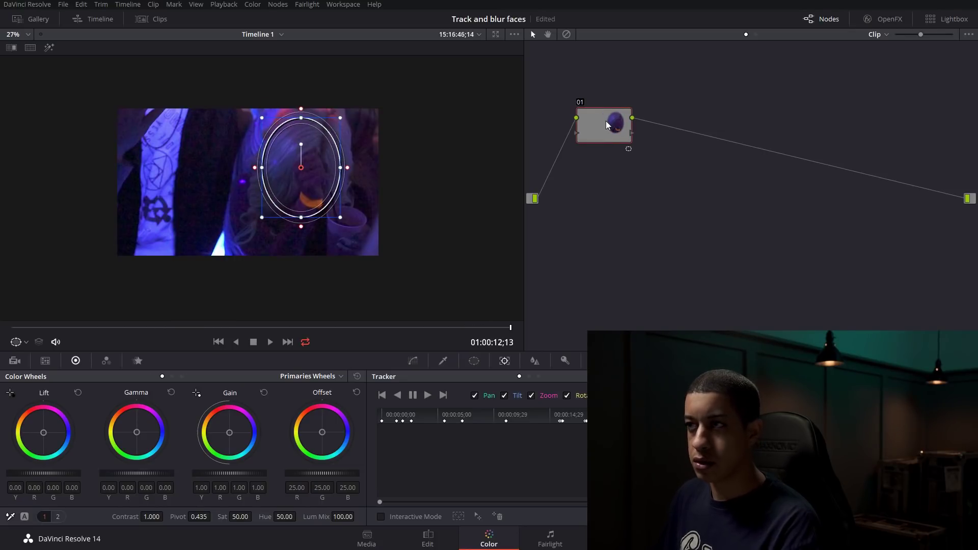
Step: Apply OpenFX Mosaic Blur to node 01 and set its Pixel Frequency to 31.8
left_click(889, 19)
left_click_drag(801, 164, 609, 126)
left_click_drag(886, 110, 878, 111)
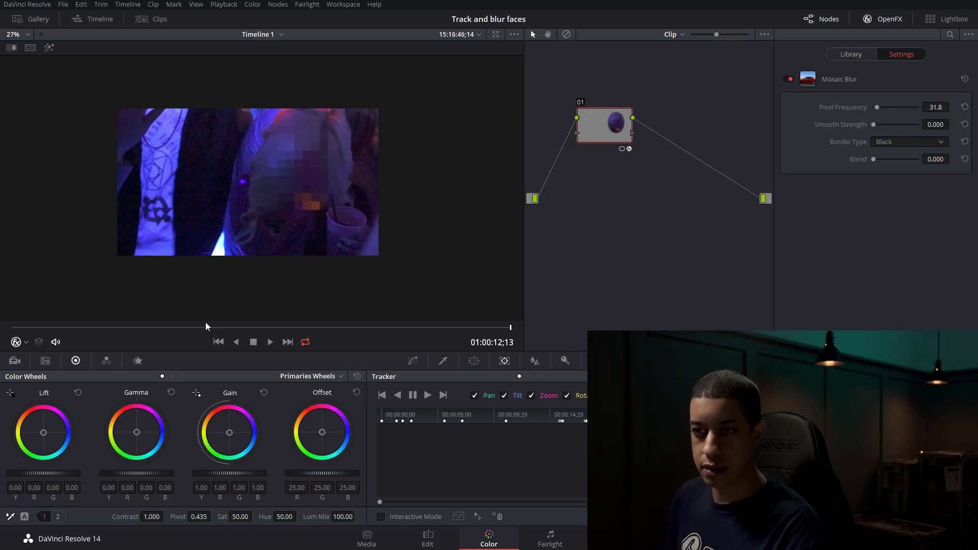
left_click_drag(206, 327, 4, 326)
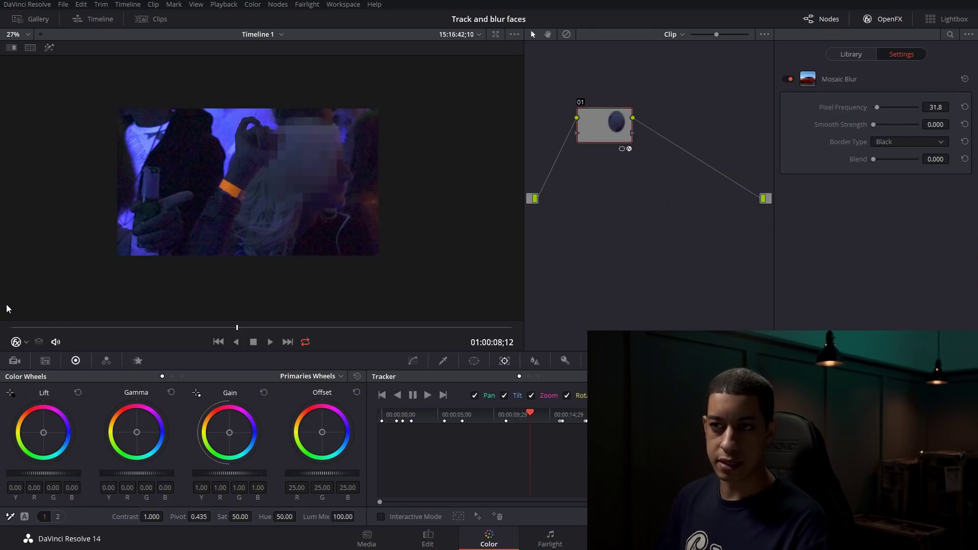
Step: Turn on the Power Window viewer overlay and nudge the oval down onto the pixelated face
key("Right")
key("Right")
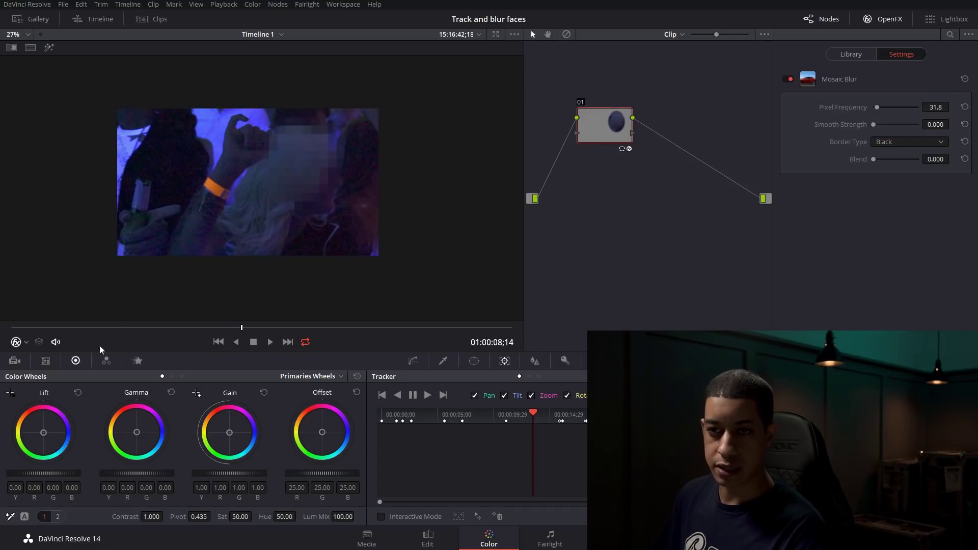
left_click(26, 342)
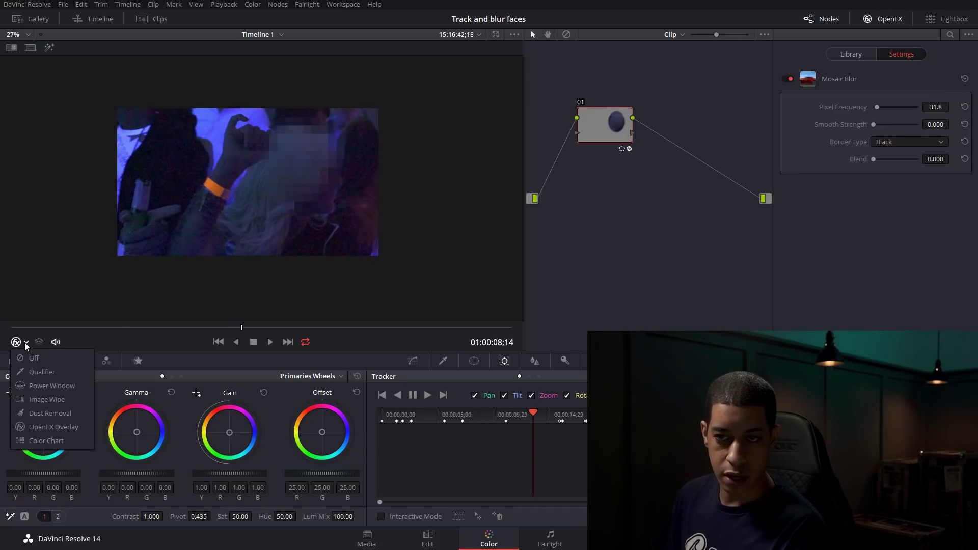
left_click(60, 390)
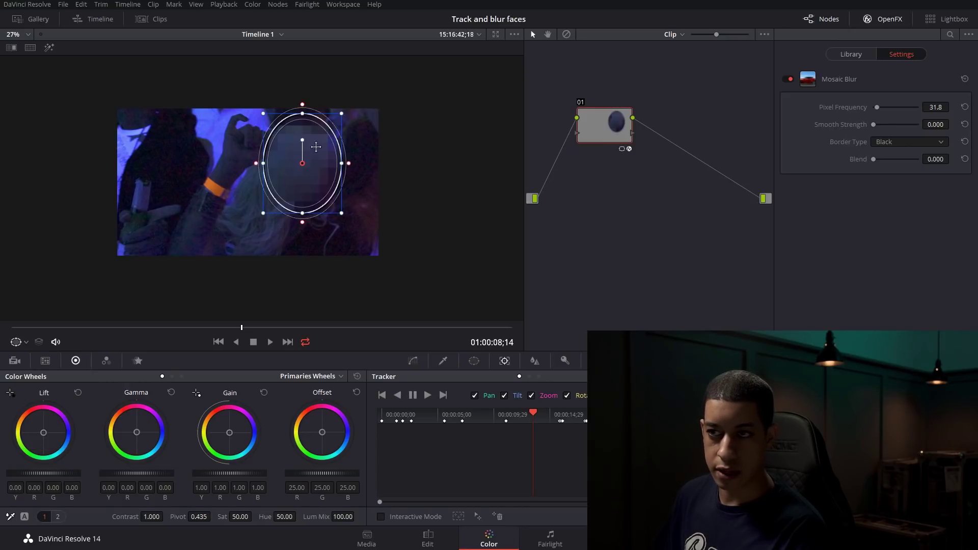
left_click_drag(301, 162, 305, 180)
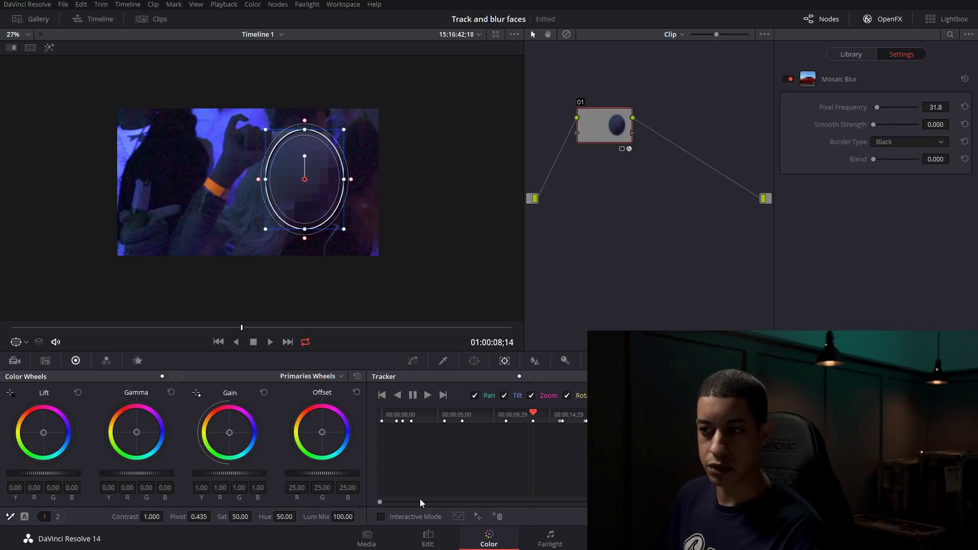
key("Right")
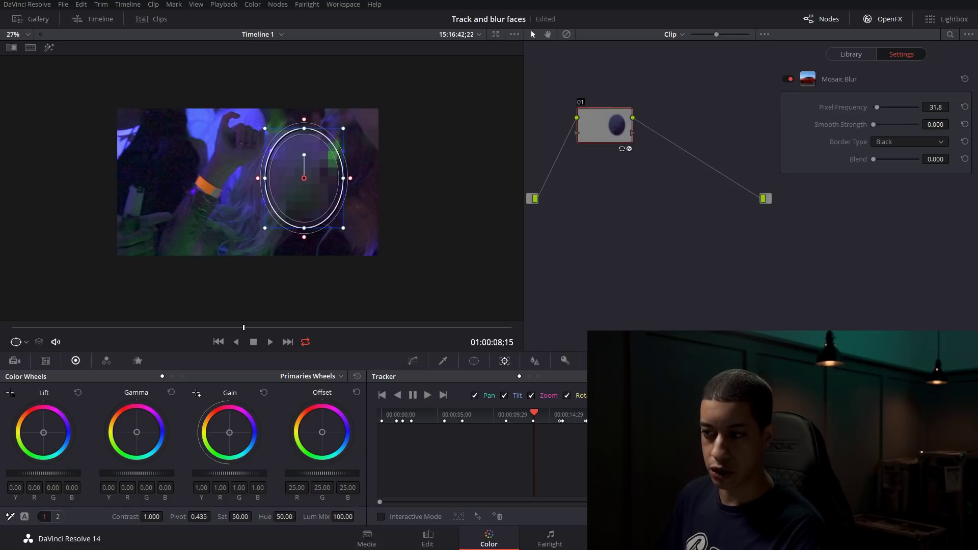